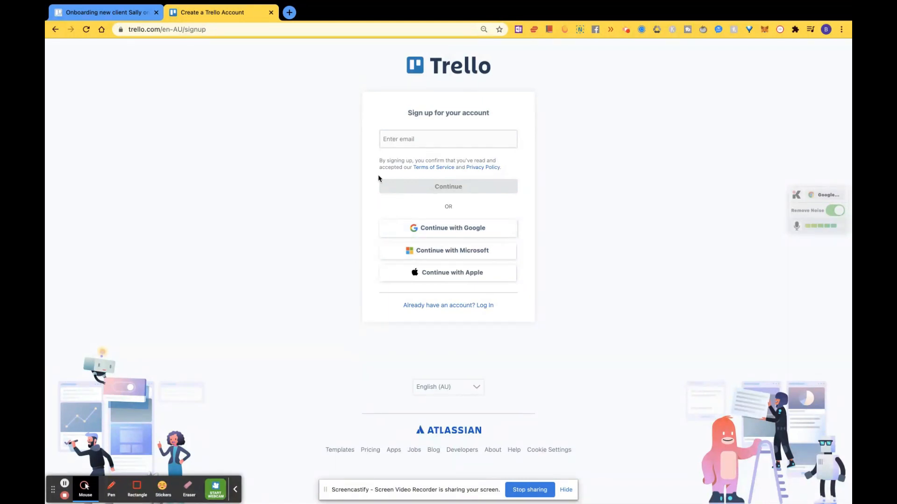
Switch to the existing Trello session, close the open card, and open the New Project Managment board from the boards overview
{"action": "left_click", "coordinate": [136, 12]}
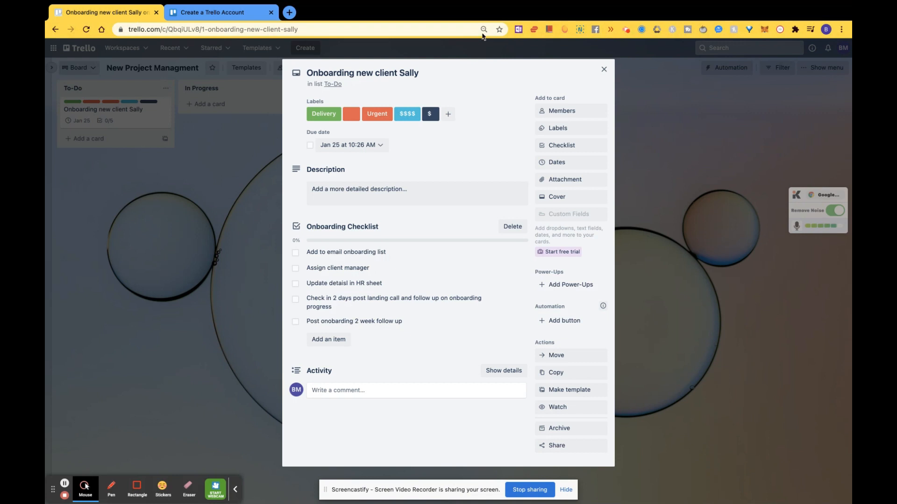
{"action": "left_click", "coordinate": [214, 92]}
{"action": "left_click", "coordinate": [78, 48]}
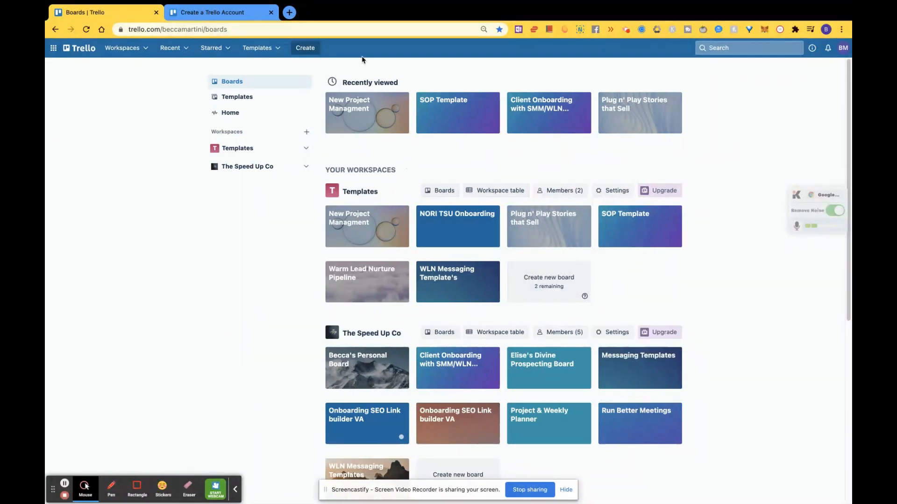
{"action": "left_click", "coordinate": [369, 115]}
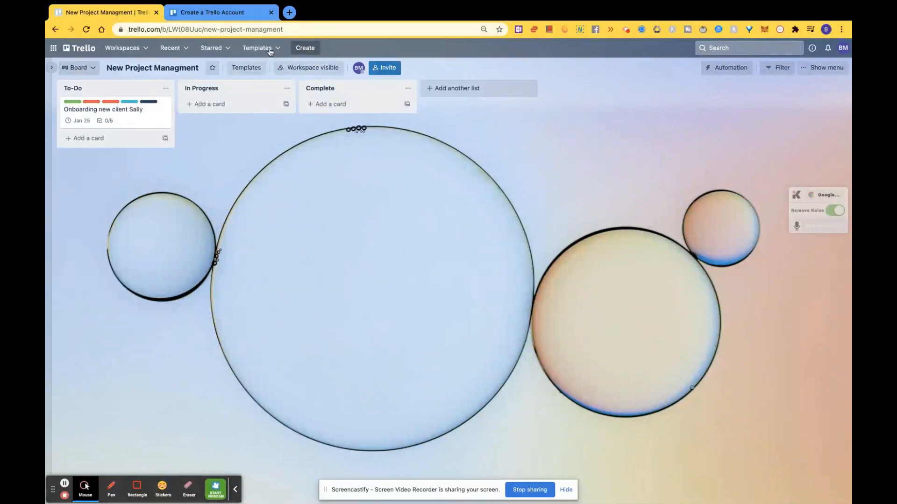
Try to add another list titled "to-do" after the Complete list
{"action": "left_click", "coordinate": [470, 90]}
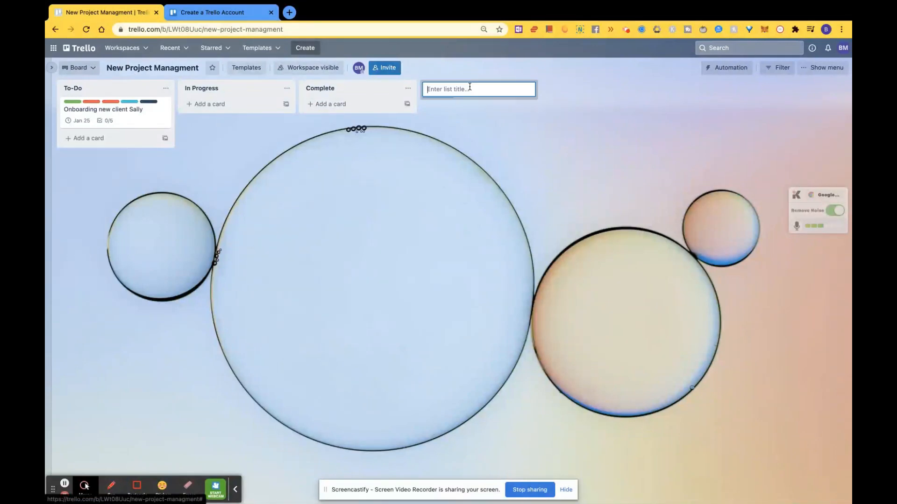
{"action": "type", "text": "to"}
{"action": "type", "text": "-"}
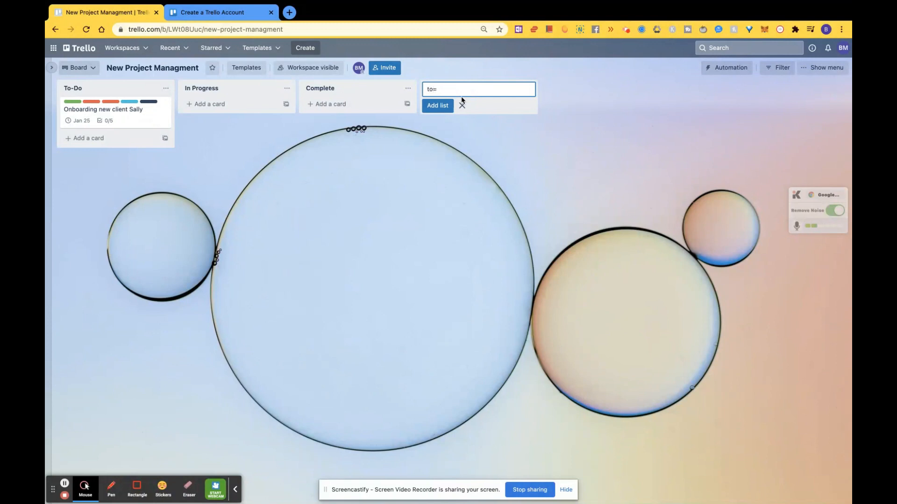
{"action": "type", "text": "do"}
{"action": "key", "text": "Return"}
Look over the existing client onboarding card in To-Do and move it to the In Progress list
{"action": "left_click", "coordinate": [139, 120]}
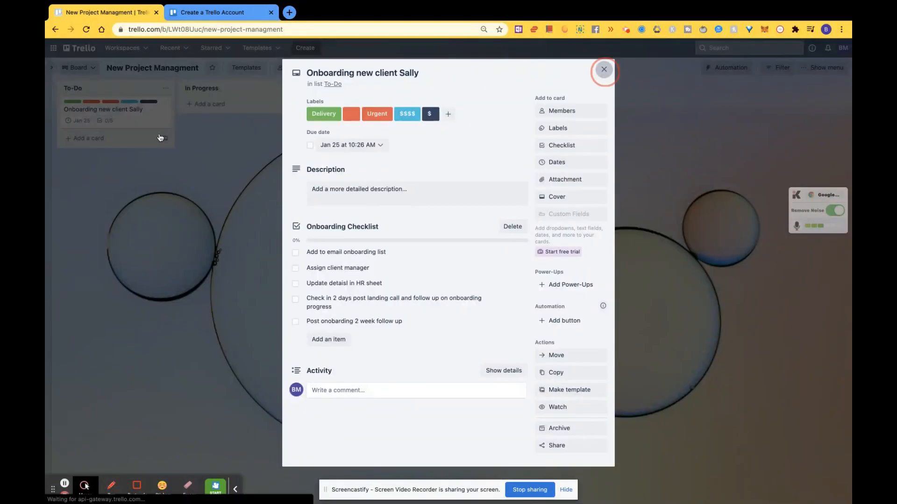
{"action": "left_click", "coordinate": [605, 70]}
{"action": "left_click", "coordinate": [154, 139]}
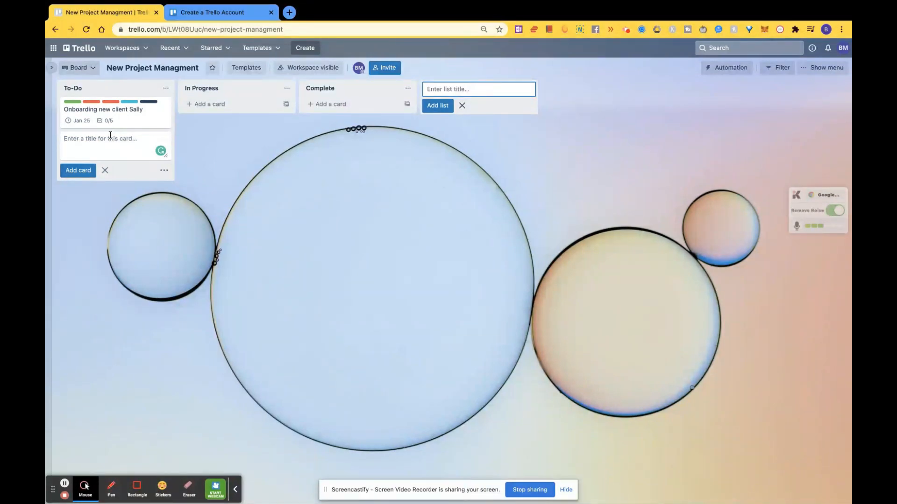
{"action": "left_click_drag", "start_coordinate": [130, 122], "coordinate": [218, 120]}
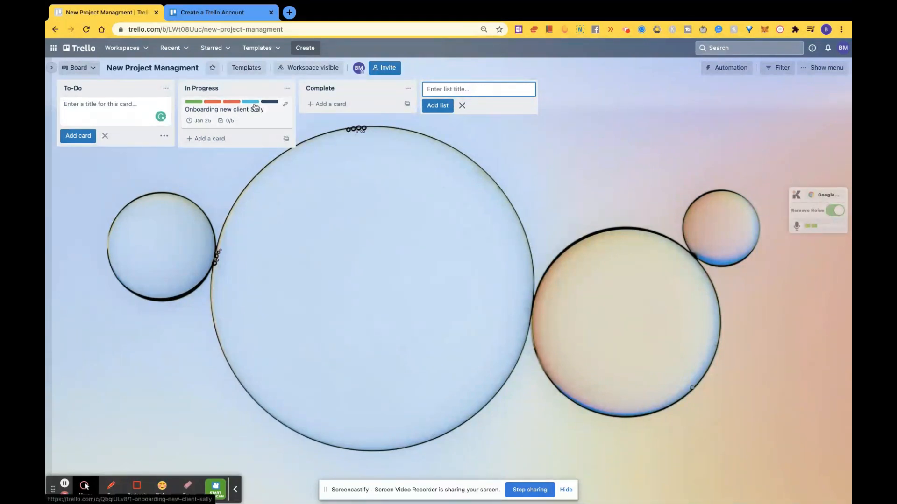
Move the reviewed client onboarding card to the Complete list and return it to To-Do
{"action": "left_click", "coordinate": [248, 116]}
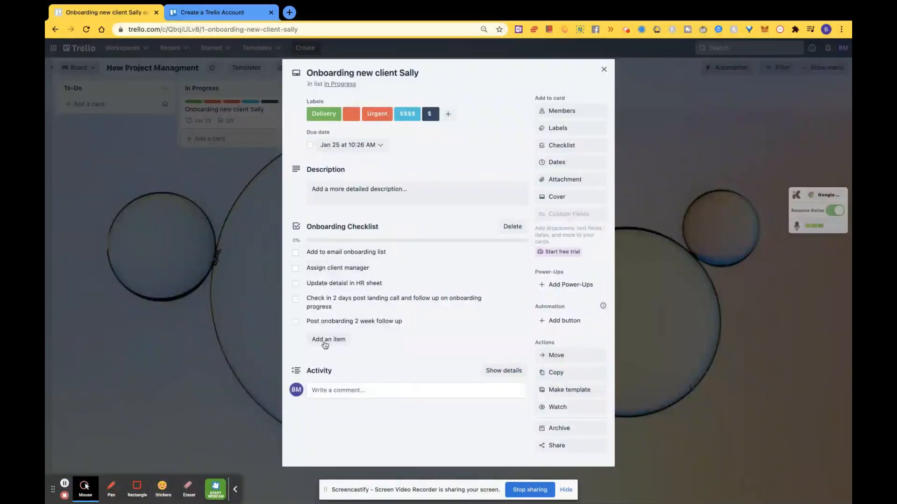
{"action": "left_click", "coordinate": [604, 69]}
{"action": "left_click_drag", "start_coordinate": [270, 115], "coordinate": [379, 112]}
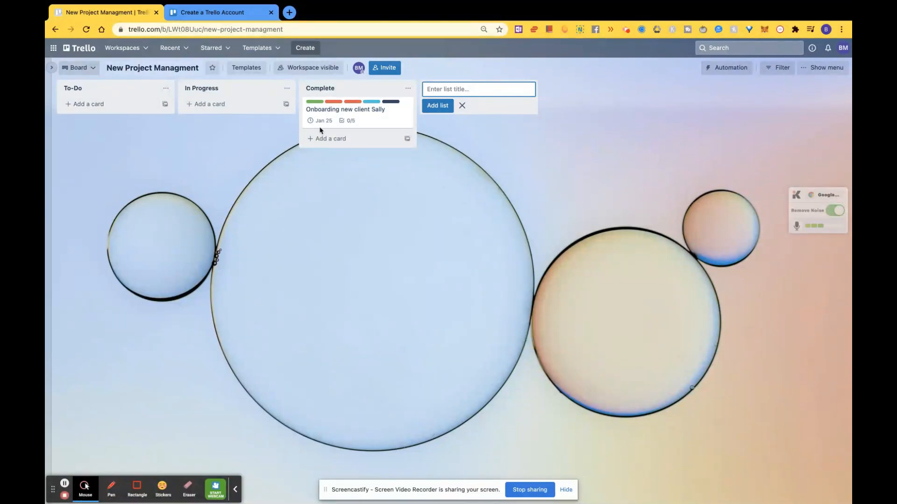
{"action": "left_click_drag", "start_coordinate": [375, 115], "coordinate": [146, 119]}
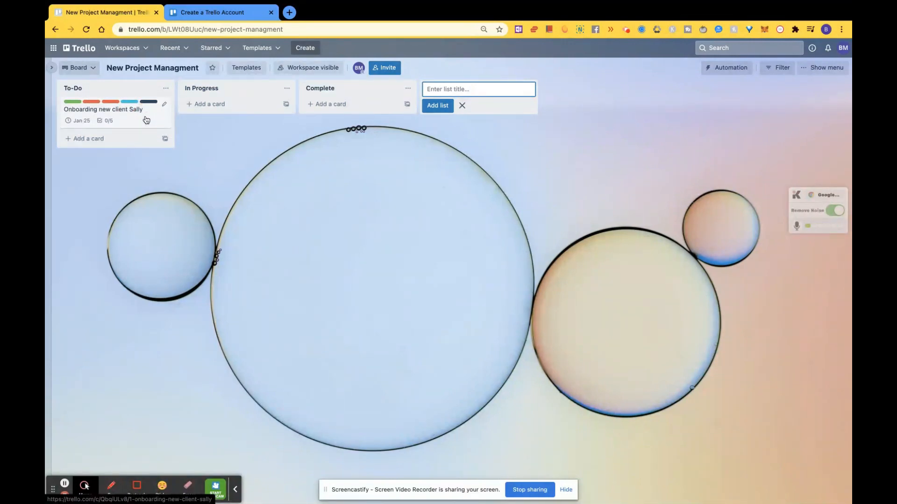
Add a second card to the To-Do list, titled "Onboarding" followed by the client's first name
{"action": "left_click", "coordinate": [102, 137]}
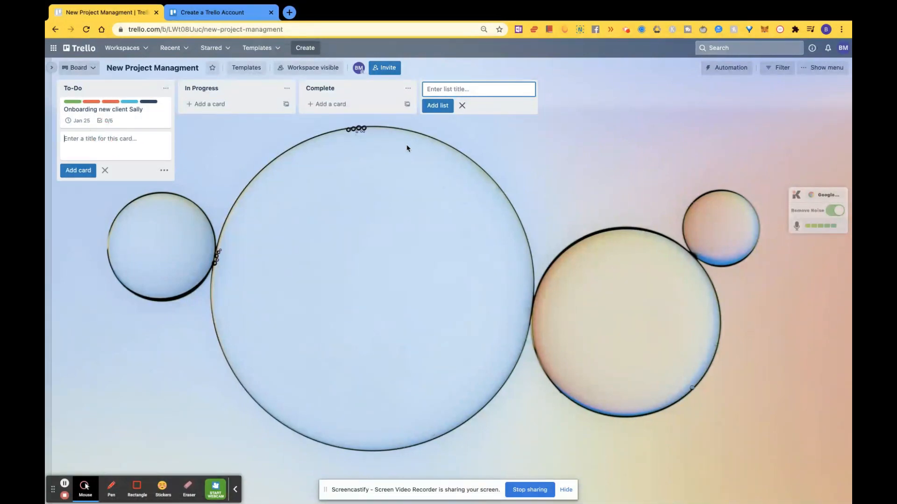
{"action": "type", "text": "Onboarding Johnny"}
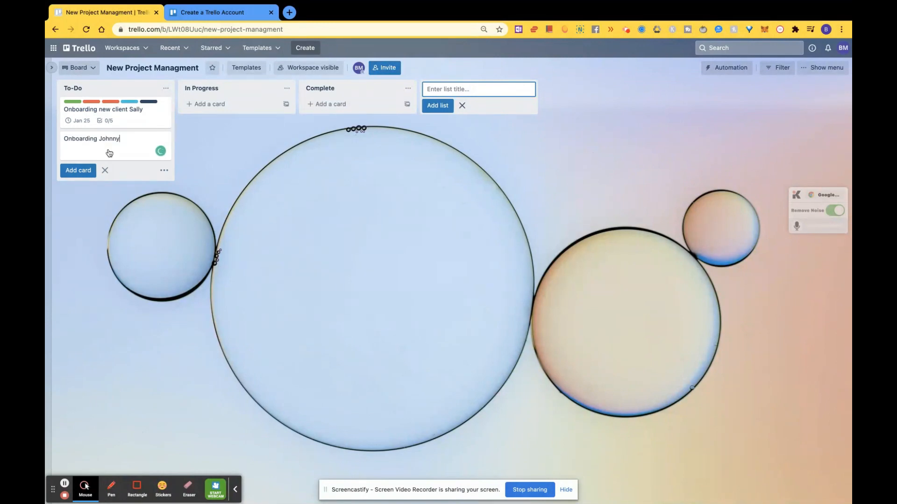
{"action": "key", "text": "Return"}
{"action": "left_click", "coordinate": [199, 160]}
Examine the new onboarding card's options and the board's member invitation form
{"action": "left_click", "coordinate": [144, 137]}
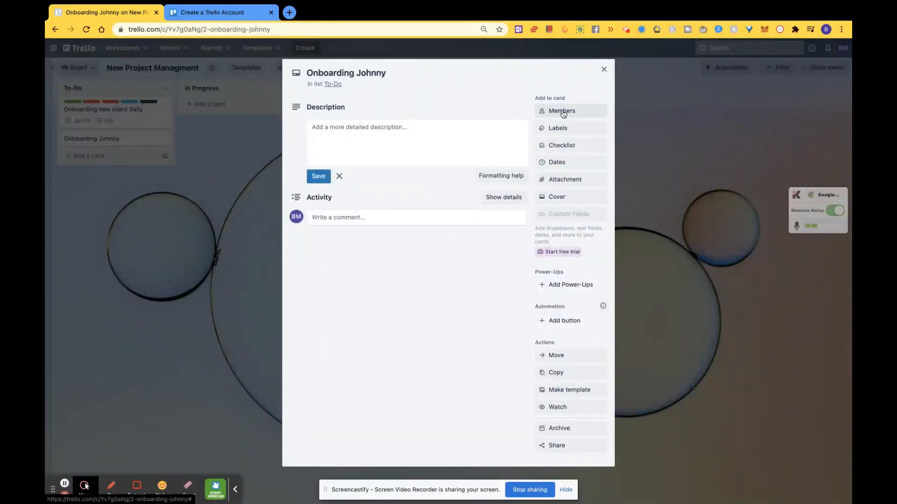
{"action": "left_click", "coordinate": [604, 70]}
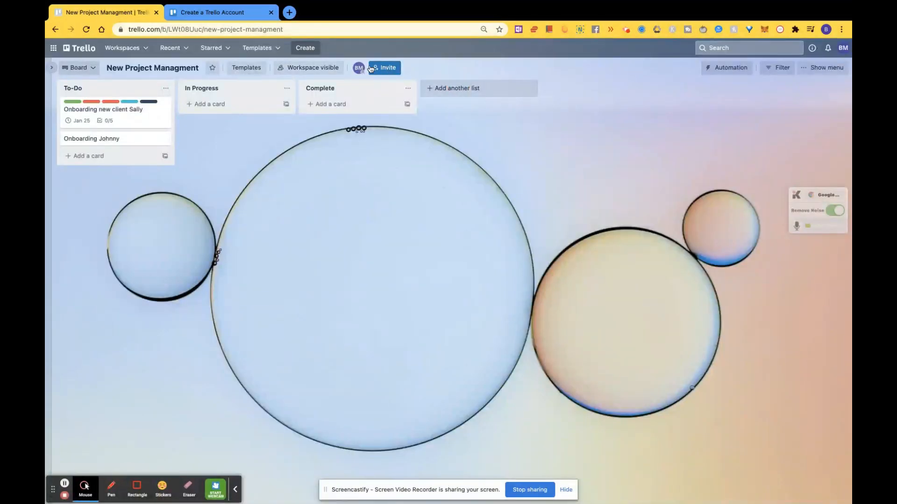
{"action": "left_click", "coordinate": [371, 68]}
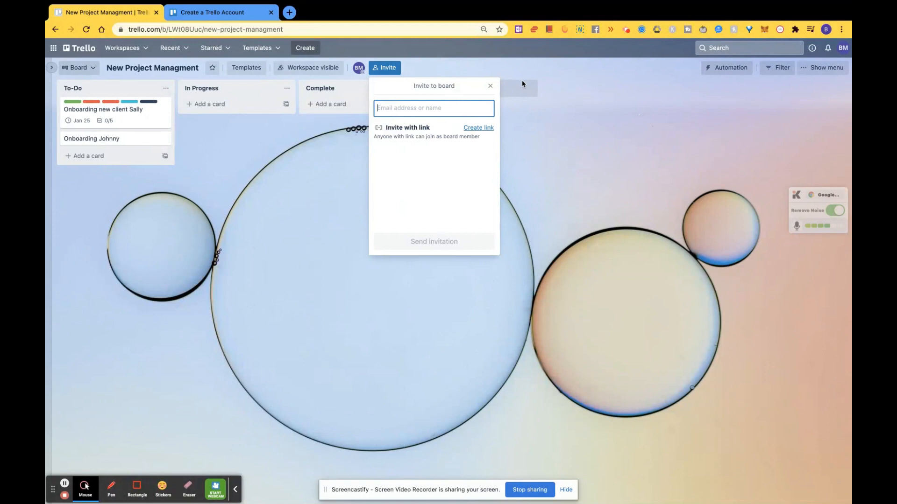
{"action": "left_click", "coordinate": [491, 86]}
{"action": "left_click", "coordinate": [142, 141]}
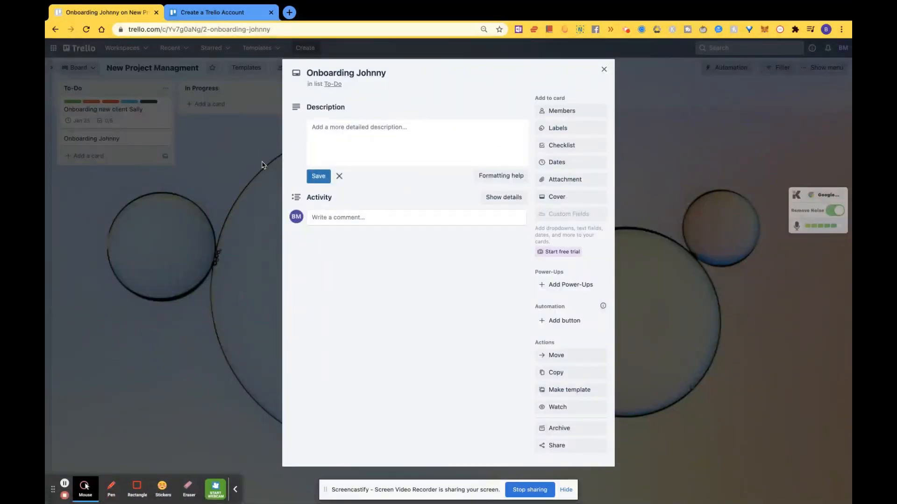
{"action": "left_click", "coordinate": [604, 70]}
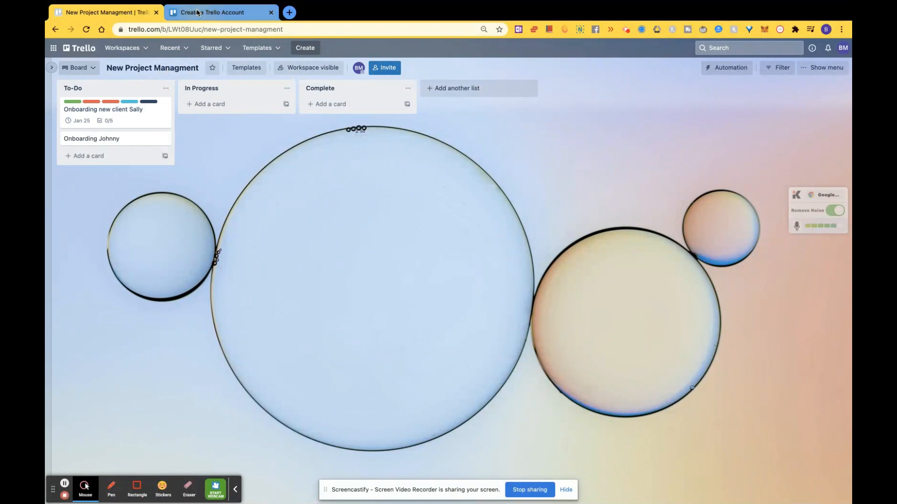
Examine the visibility options of the New Project Managment board
{"action": "left_click", "coordinate": [211, 13]}
{"action": "left_click", "coordinate": [108, 12]}
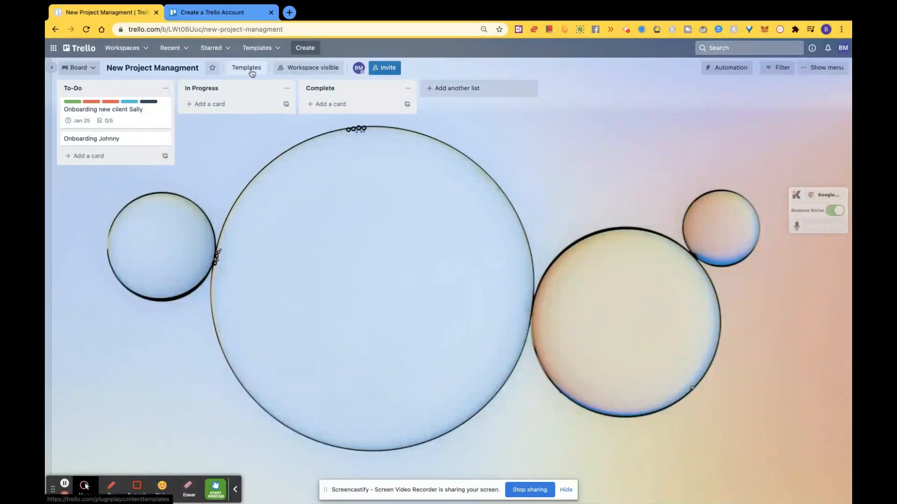
{"action": "left_click", "coordinate": [286, 71]}
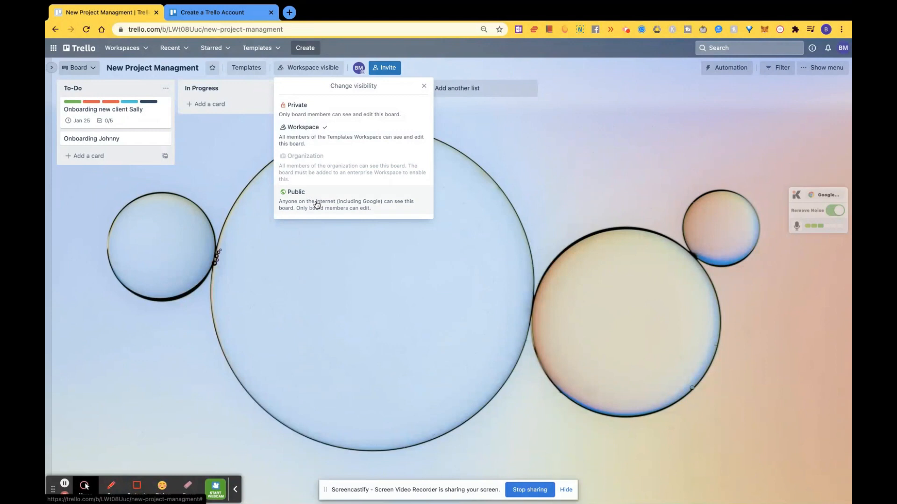
{"action": "left_click", "coordinate": [424, 86]}
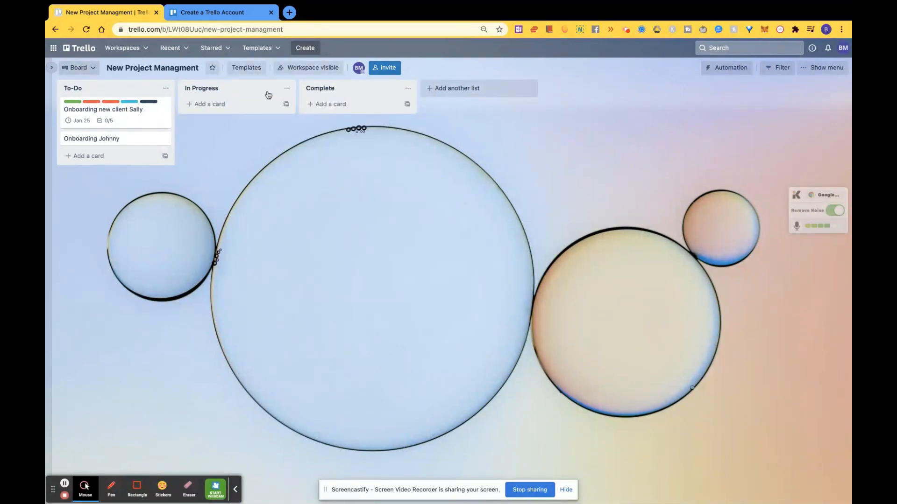
View the labels available for the new onboarding card
{"action": "left_click", "coordinate": [136, 138]}
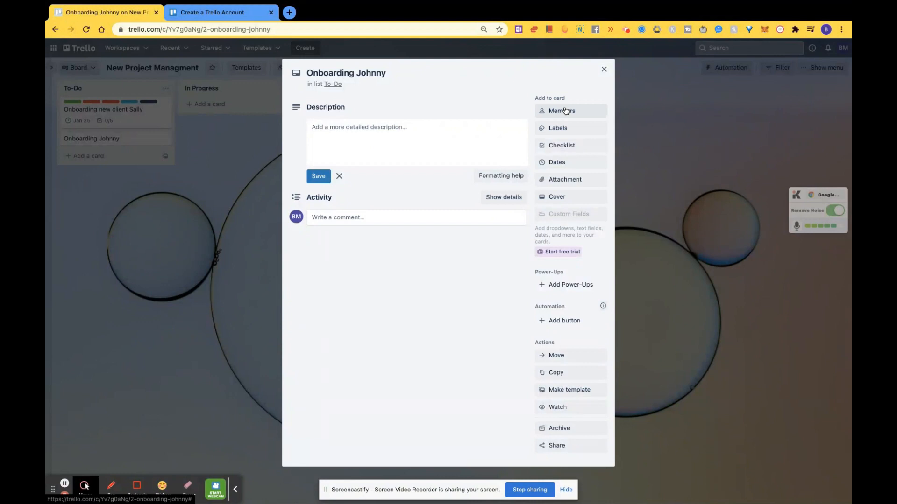
{"action": "left_click", "coordinate": [573, 130]}
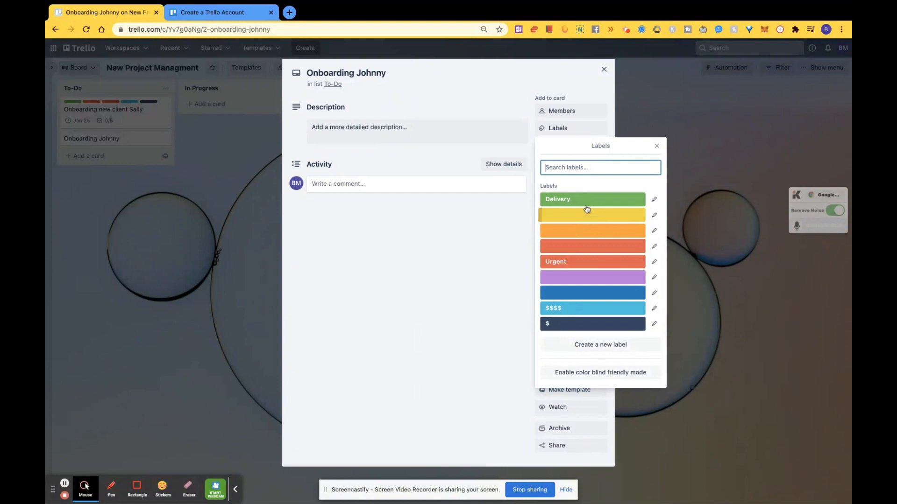
{"action": "left_click", "coordinate": [65, 486]}
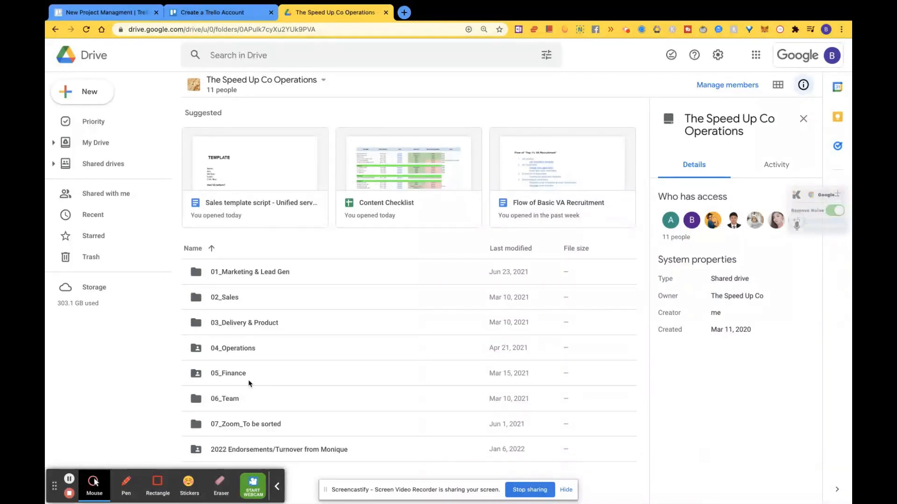
Examine the numbered department folders from 01_Marketing & Lead Gen to 06_Team in the The Speed Up Co Operations shared drive
{"action": "left_click", "coordinate": [256, 279]}
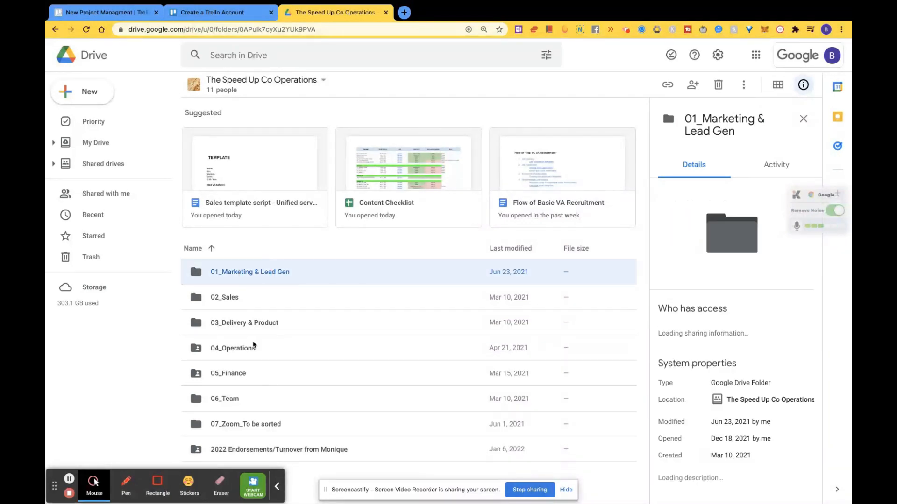
{"action": "left_click", "coordinate": [244, 399], "text": "shift"}
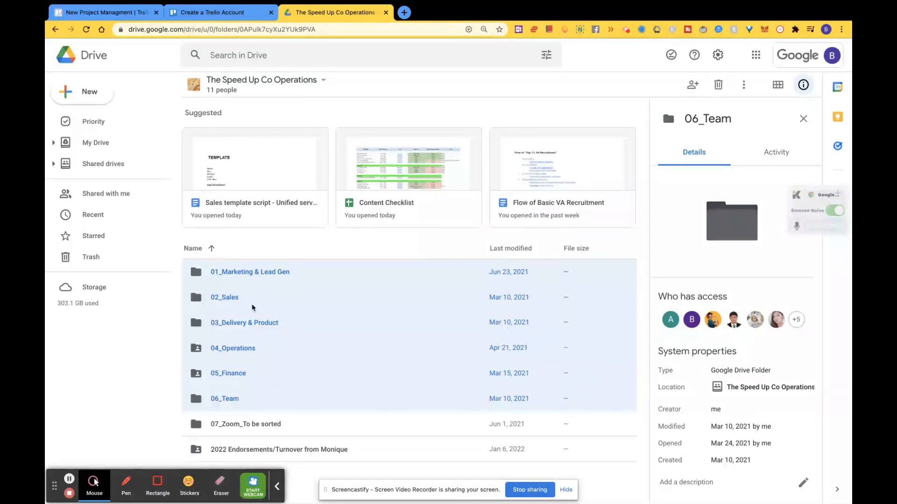
{"action": "left_click", "coordinate": [267, 276]}
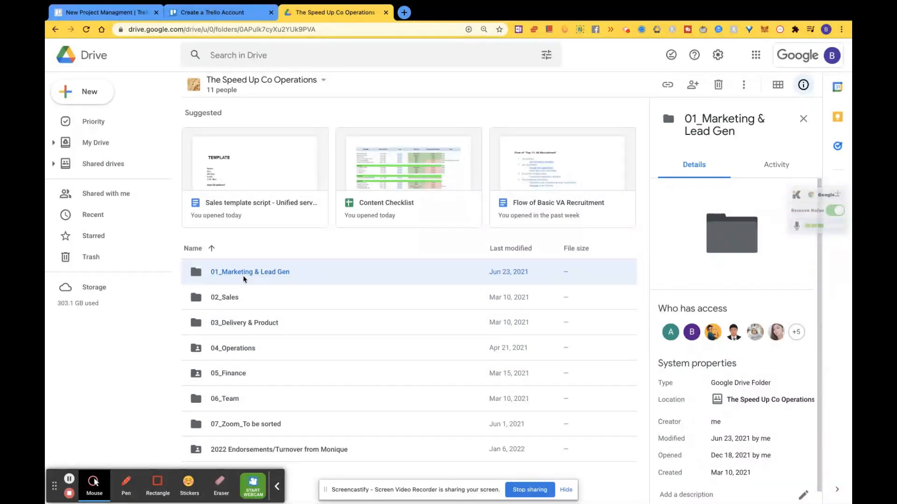
{"action": "left_click", "coordinate": [243, 323]}
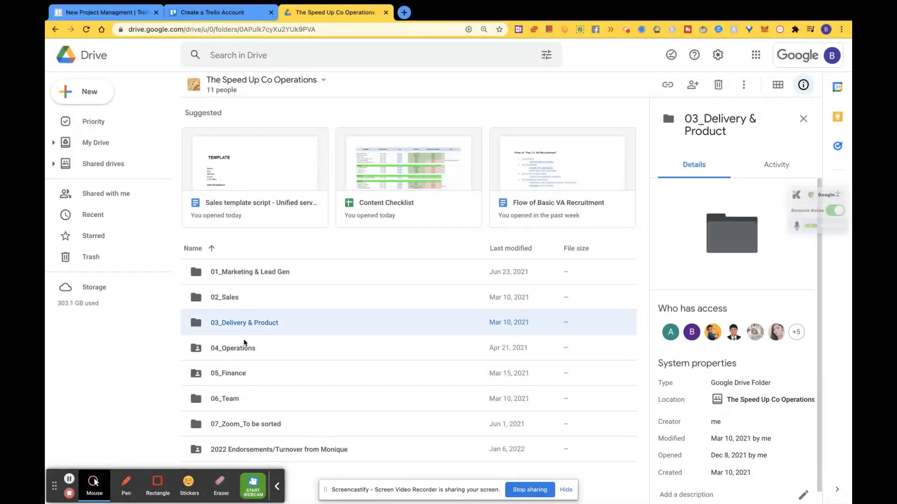
{"action": "left_click", "coordinate": [254, 375]}
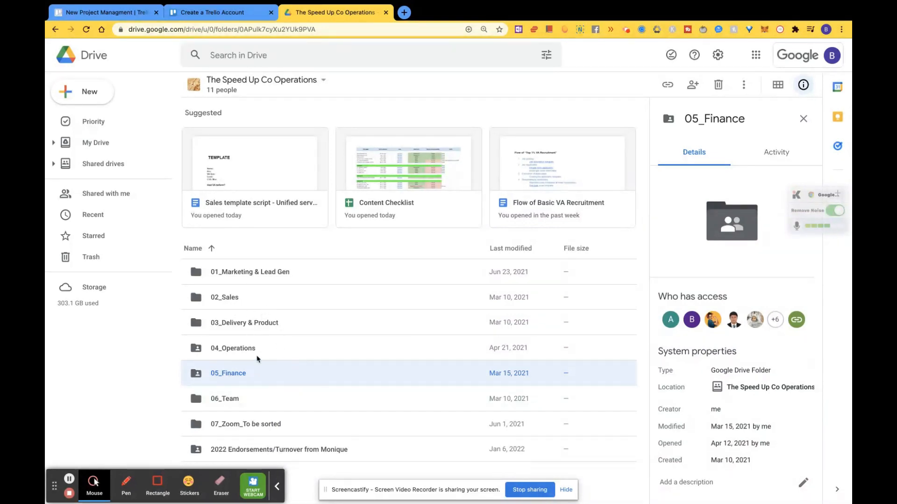
Return to the Trello board and add the Delivery, Urgent and $$$$ labels to the new onboarding card
{"action": "left_click", "coordinate": [120, 14]}
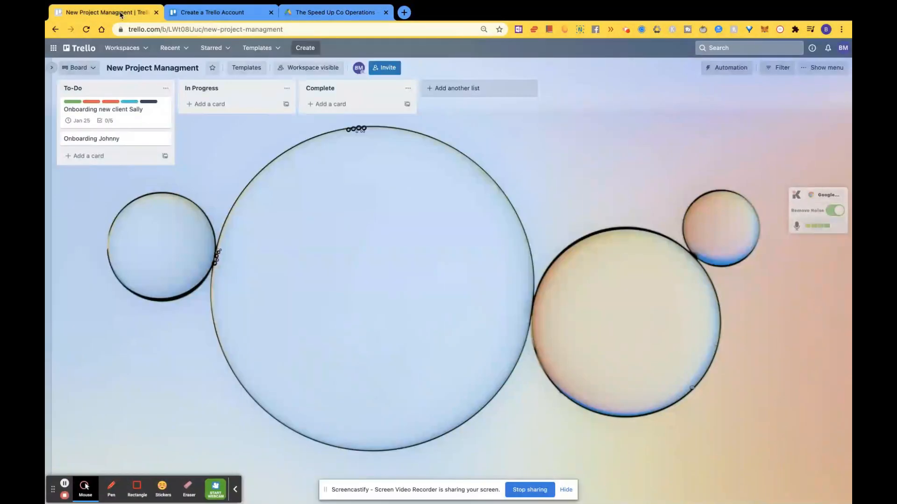
{"action": "left_click", "coordinate": [127, 138]}
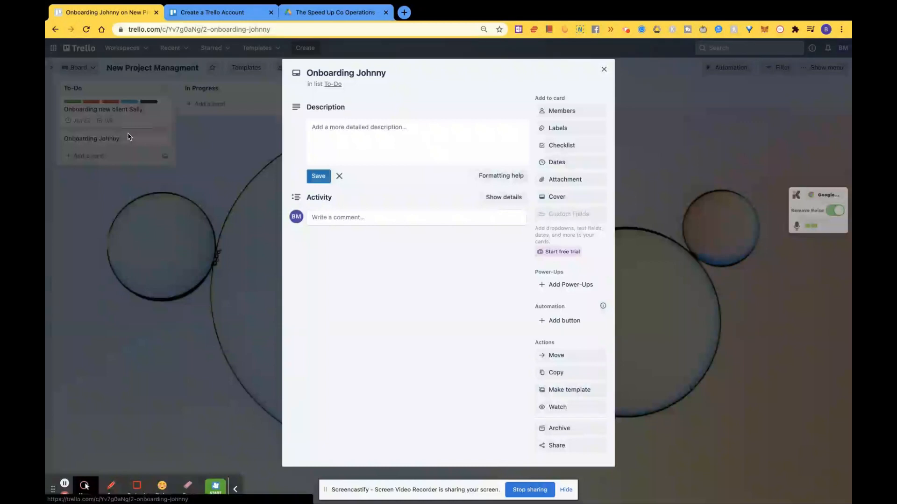
{"action": "left_click", "coordinate": [562, 135]}
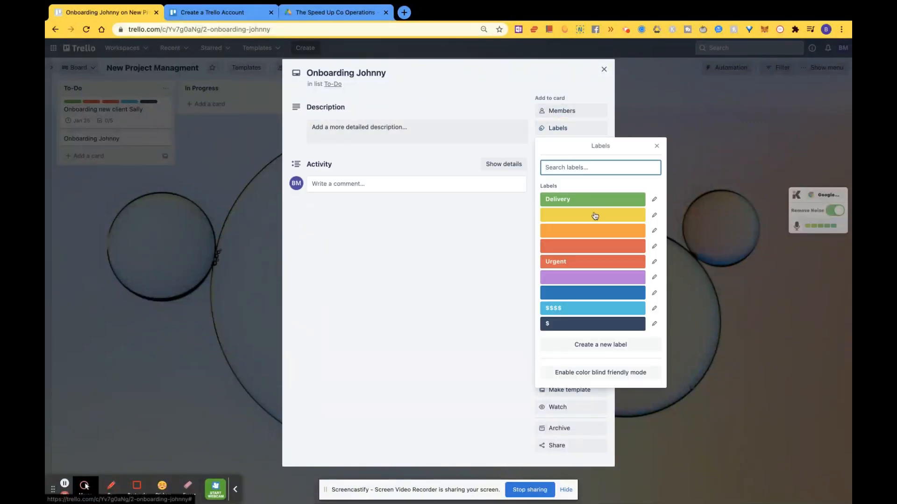
{"action": "left_click", "coordinate": [593, 204]}
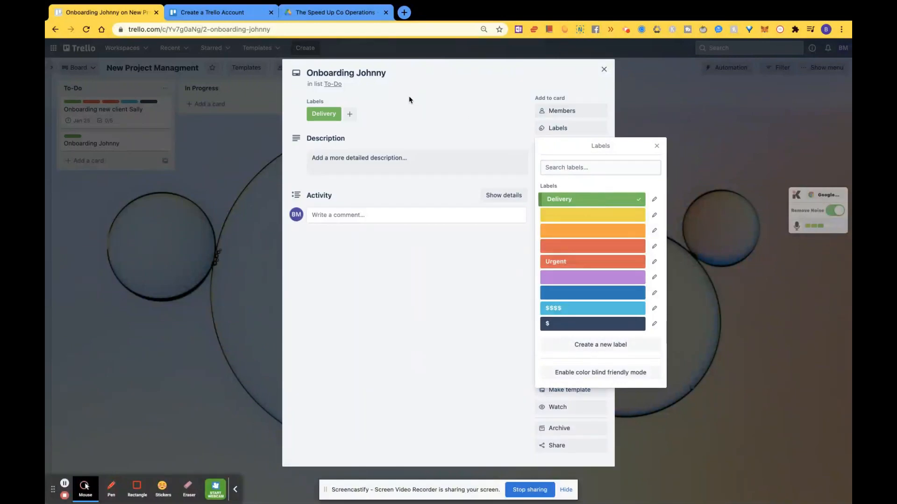
{"action": "left_click", "coordinate": [572, 263]}
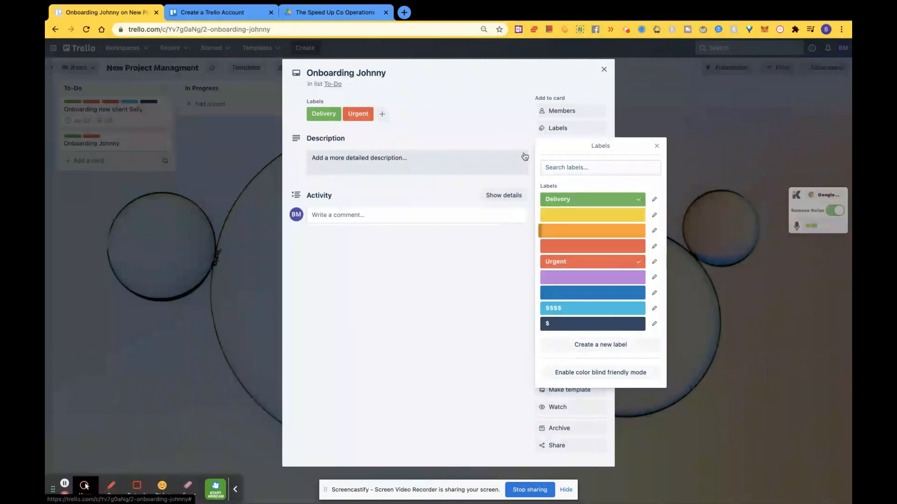
{"action": "left_click", "coordinate": [578, 312]}
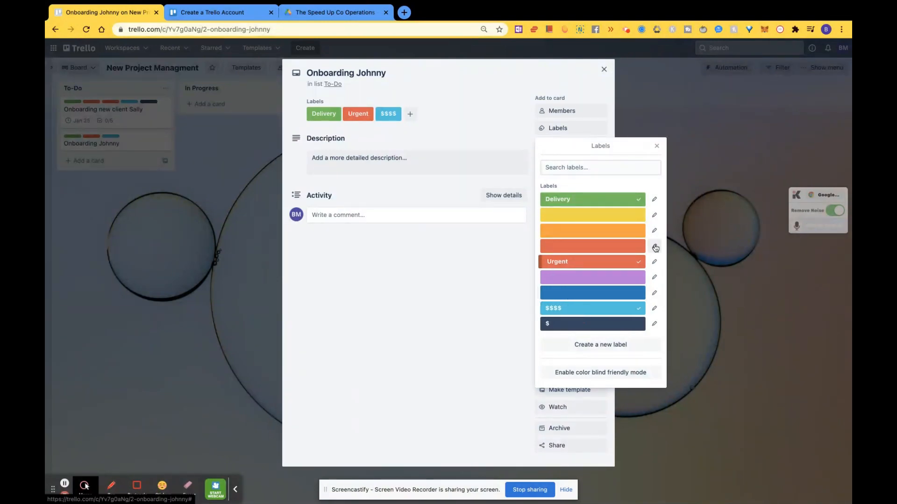
Add the $ label to the new client's onboarding card and finish labelling it
{"action": "left_click", "coordinate": [596, 329]}
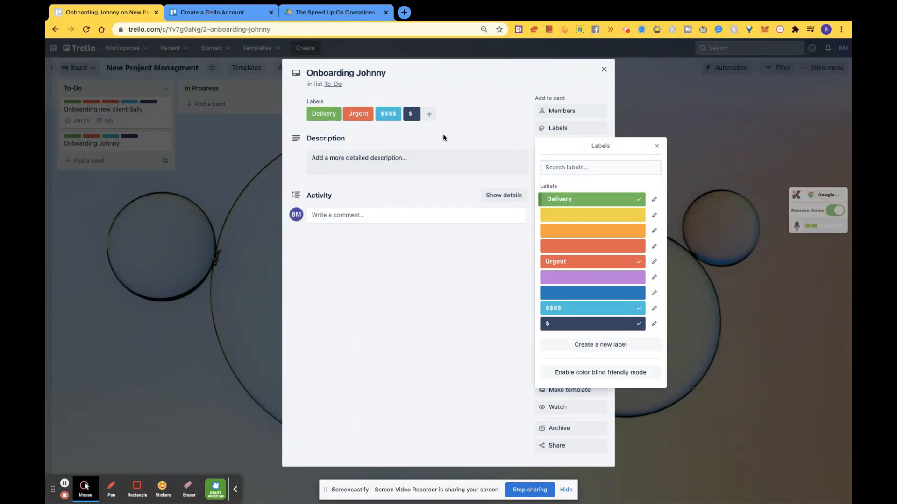
{"action": "left_click", "coordinate": [656, 146]}
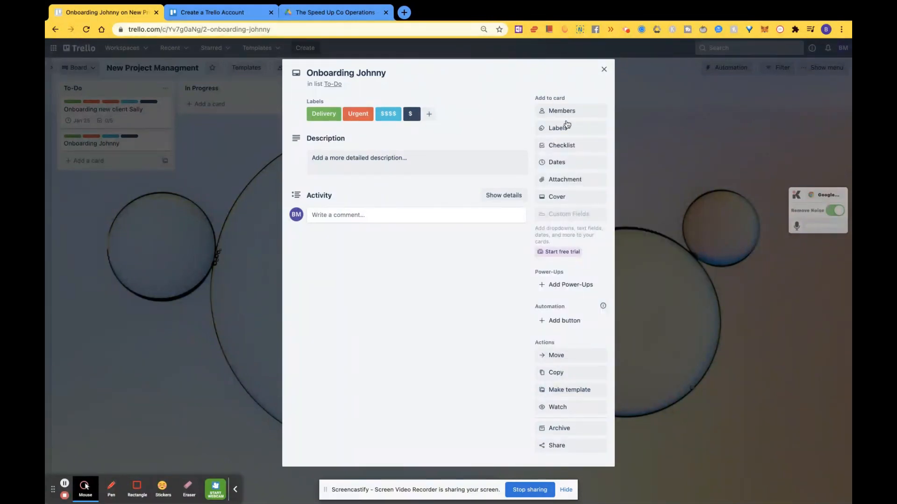
Create a checklist titled Onboarding Checklist on the card and add the item "Add to onboarding email sequence in AC"
{"action": "left_click", "coordinate": [570, 147]}
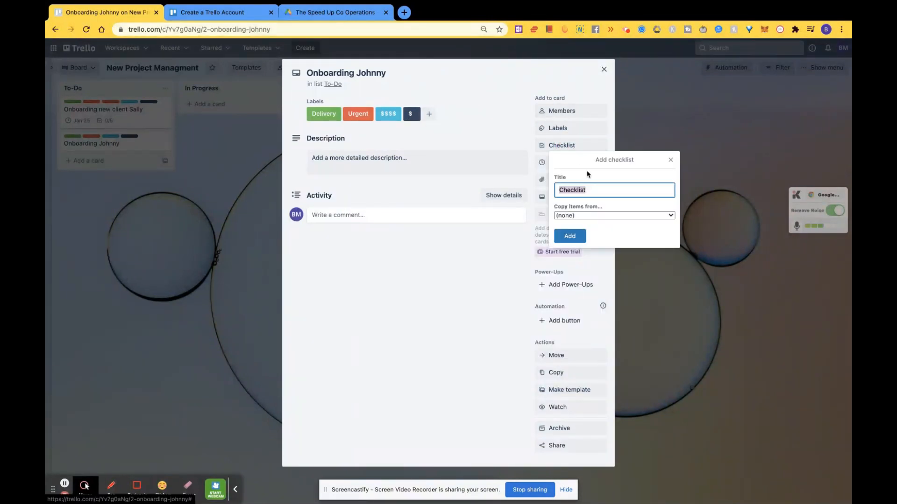
{"action": "type", "text": "Onboart"}
{"action": "key", "text": "BackSpace"}
{"action": "type", "text": "ding Checklist"}
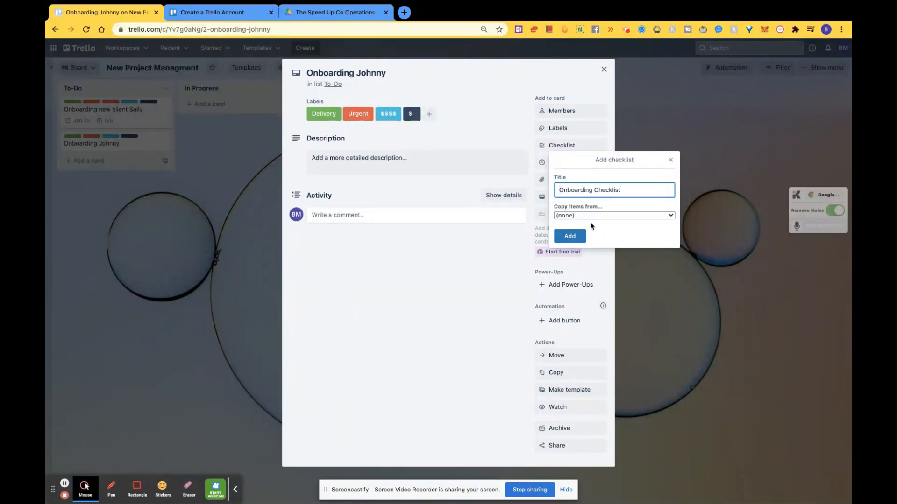
{"action": "left_click", "coordinate": [571, 236]}
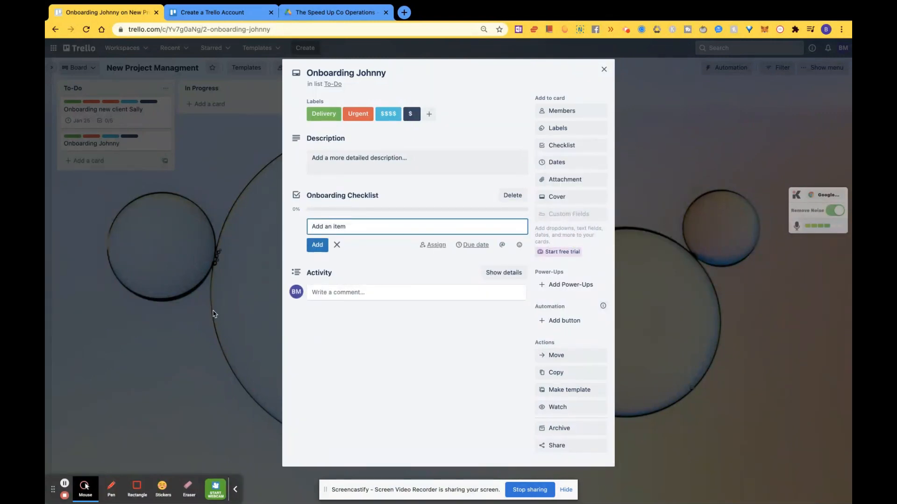
{"action": "type", "text": "Add to onboarding email sequence in AC"}
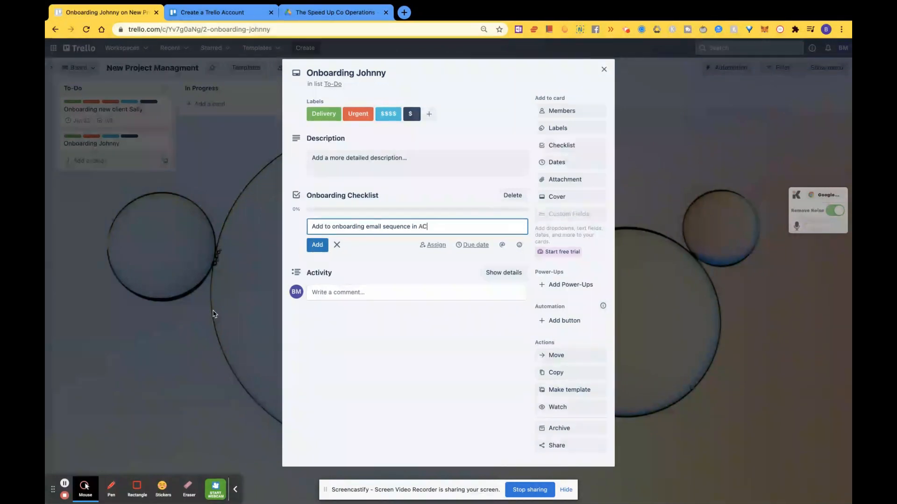
{"action": "left_click", "coordinate": [317, 245]}
Try to assign a member to the checklist item about the onboarding email sequence
{"action": "left_click", "coordinate": [509, 222]}
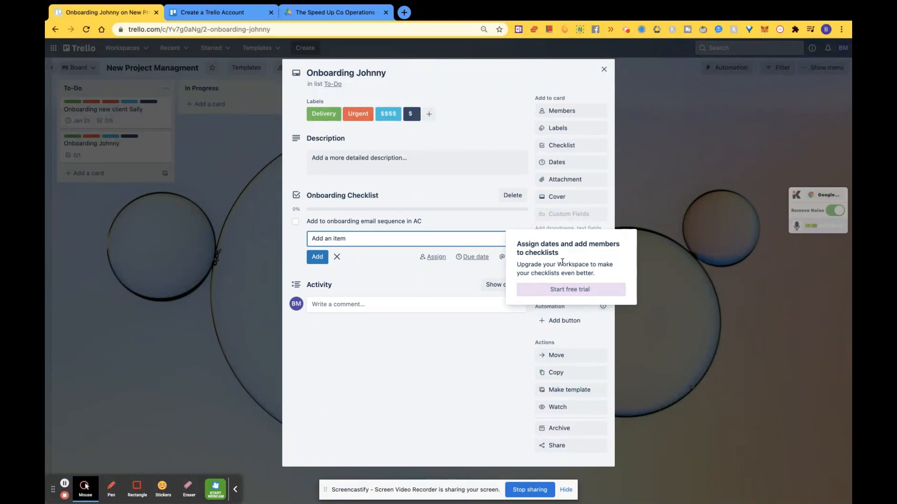
{"action": "left_click", "coordinate": [468, 223]}
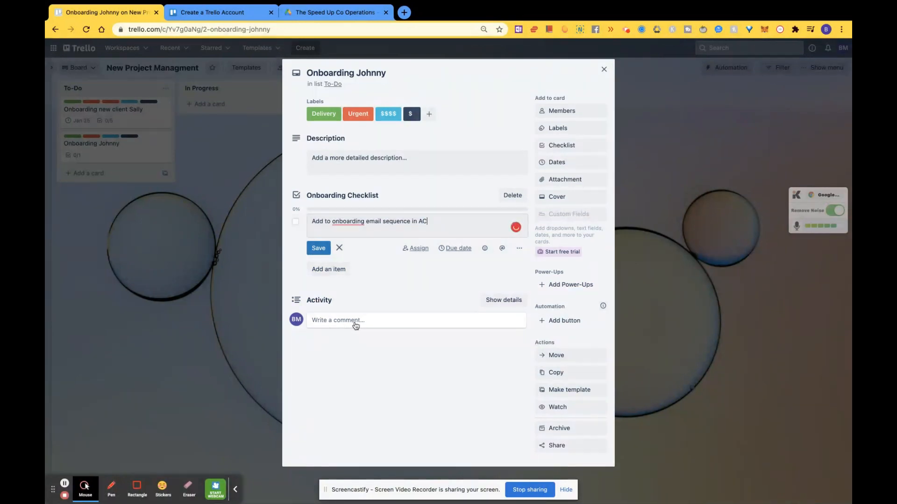
{"action": "left_click", "coordinate": [390, 285]}
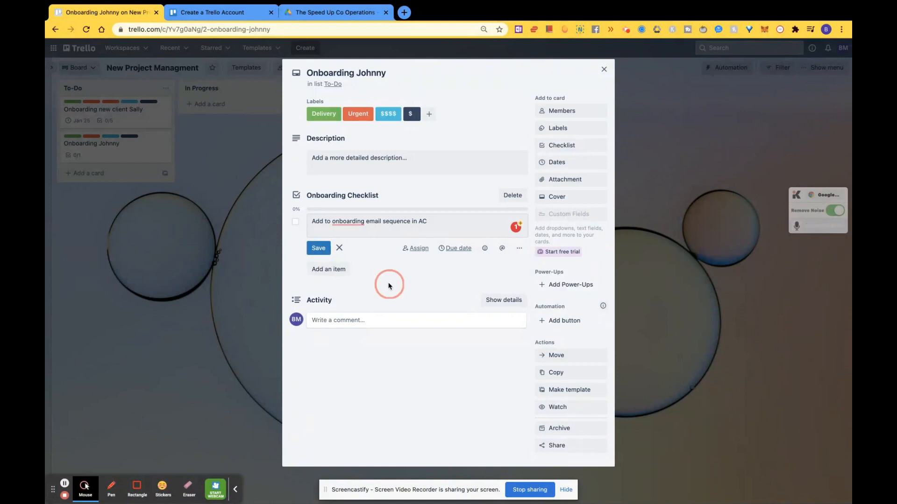
{"action": "left_click", "coordinate": [330, 239]}
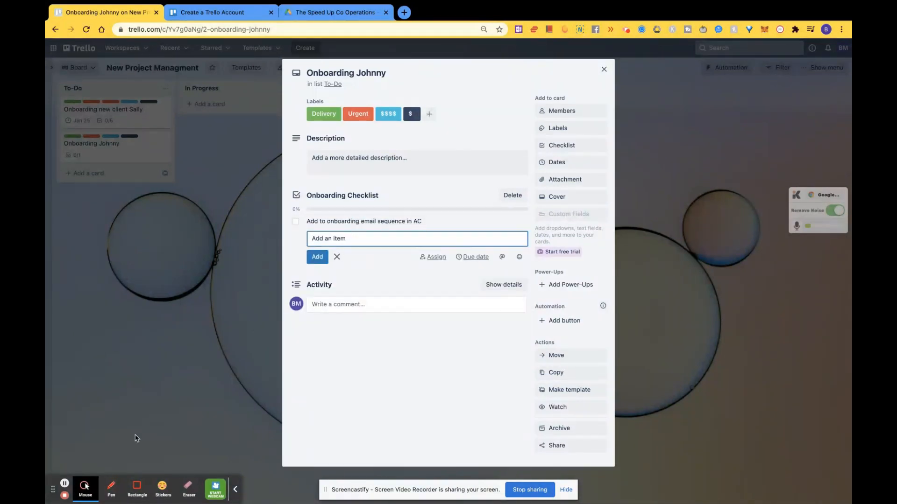
{"action": "left_click", "coordinate": [65, 486]}
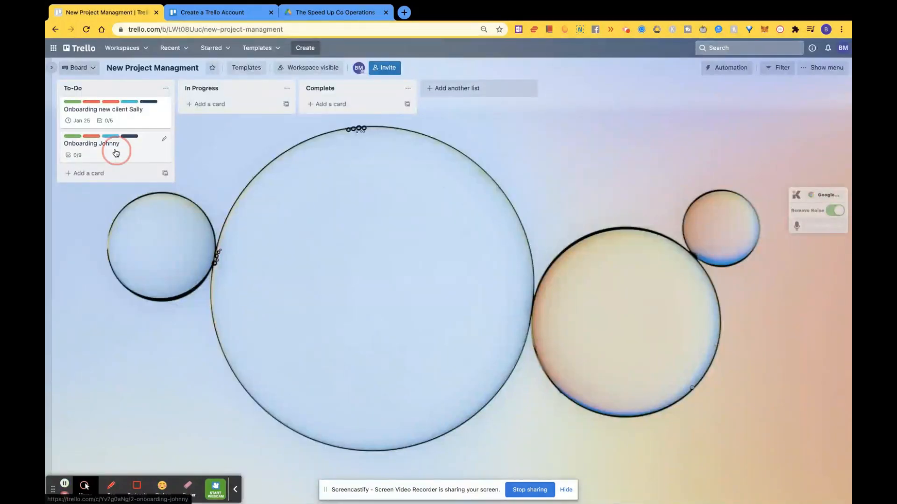
Open the second onboarding card in To-Do and mark every Onboarding Checklist item complete, from the email sequence through 2 week checkin
{"action": "left_click", "coordinate": [91, 145]}
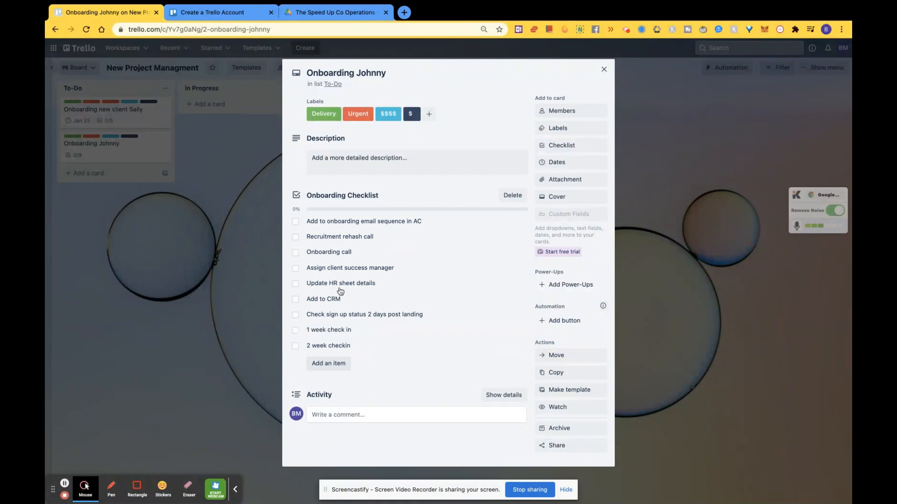
{"action": "left_click", "coordinate": [295, 221]}
{"action": "left_click", "coordinate": [295, 237]}
{"action": "left_click", "coordinate": [297, 253]}
{"action": "left_click", "coordinate": [295, 268]}
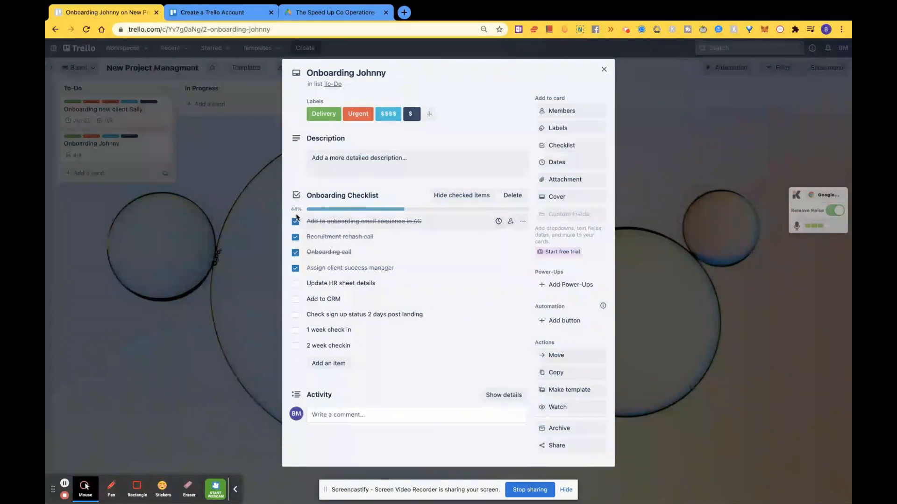
{"action": "left_click", "coordinate": [295, 283]}
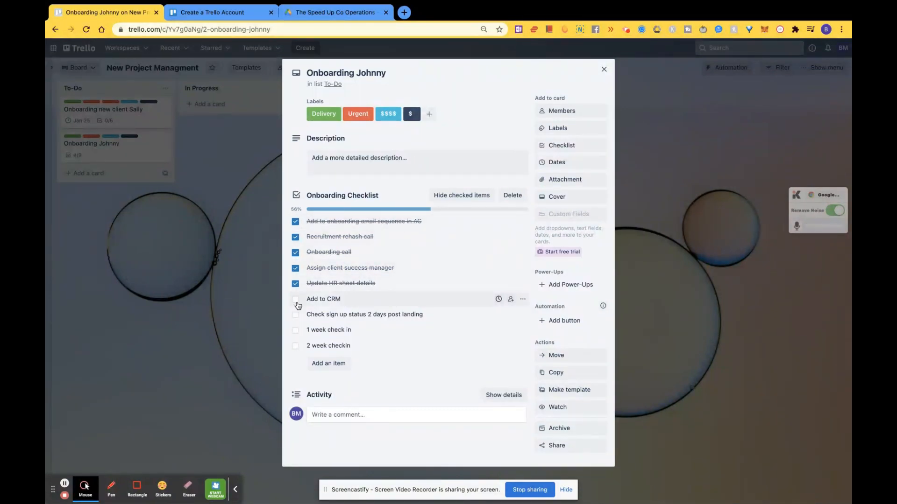
{"action": "left_click", "coordinate": [296, 299]}
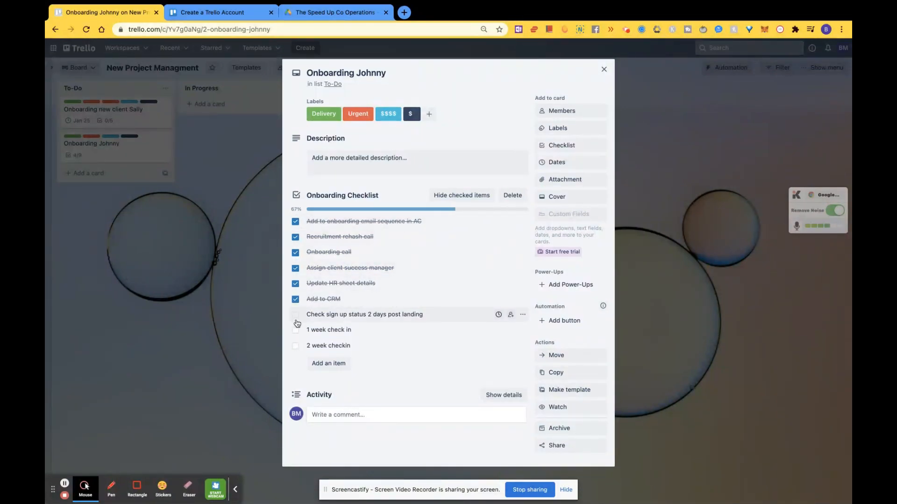
{"action": "left_click", "coordinate": [295, 315]}
{"action": "left_click", "coordinate": [295, 331]}
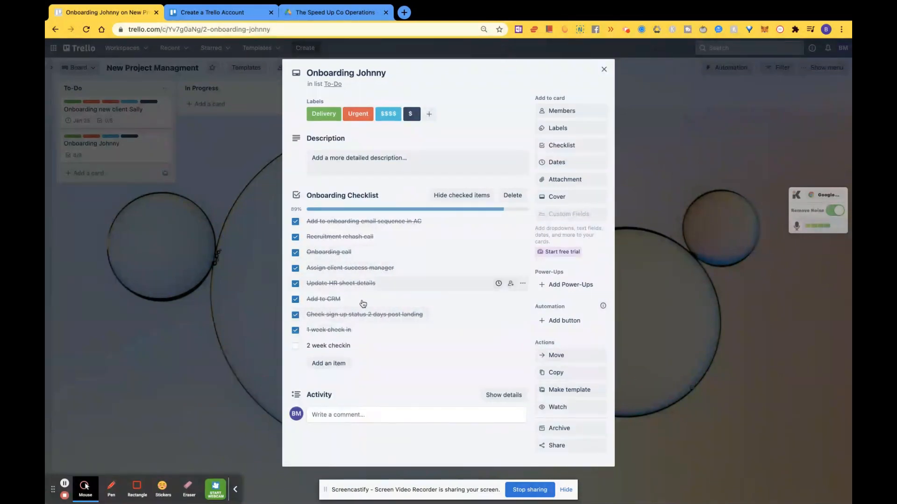
{"action": "left_click", "coordinate": [295, 346]}
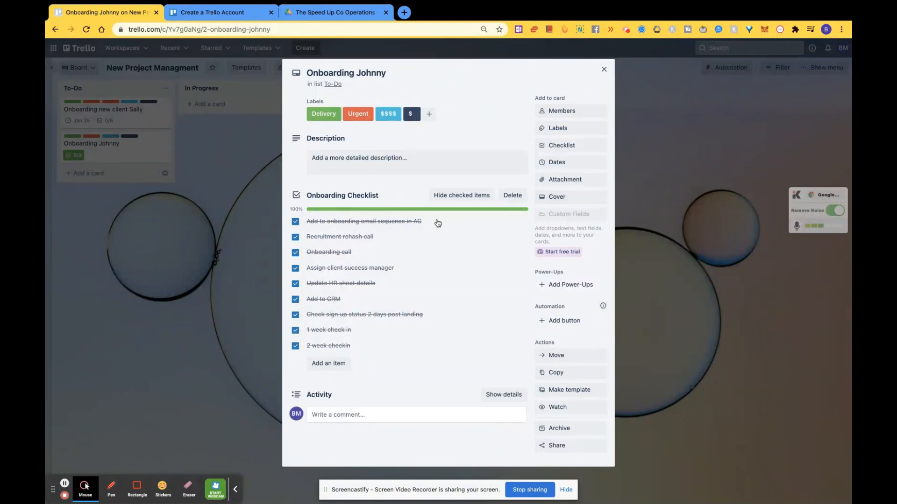
Add a second checklist to the card with items copied from the other client card's Onboarding Checklist
{"action": "left_click", "coordinate": [568, 146]}
{"action": "left_click", "coordinate": [603, 215]}
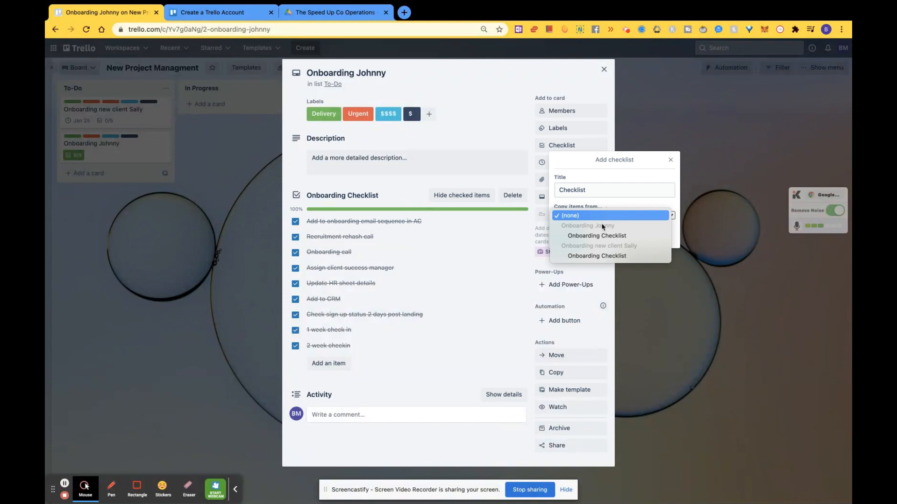
{"action": "left_click", "coordinate": [601, 254]}
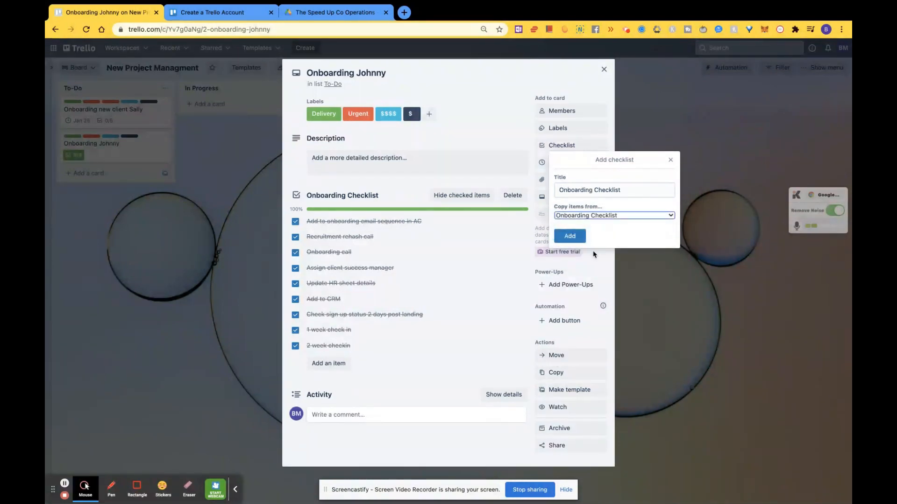
{"action": "left_click", "coordinate": [570, 236]}
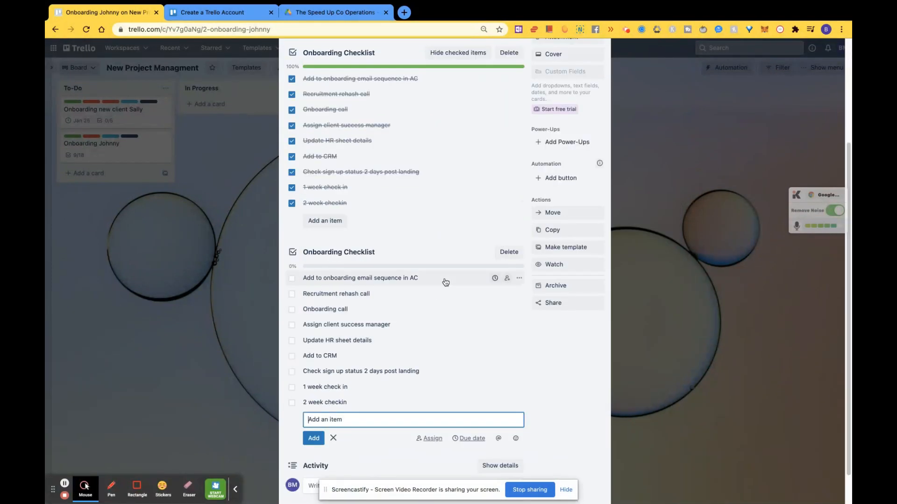
Delete the copied, unchecked Onboarding Checklist from the card
{"action": "scroll", "coordinate": [472, 289], "scroll_direction": "up", "scroll_amount": 2}
{"action": "left_click", "coordinate": [503, 322]}
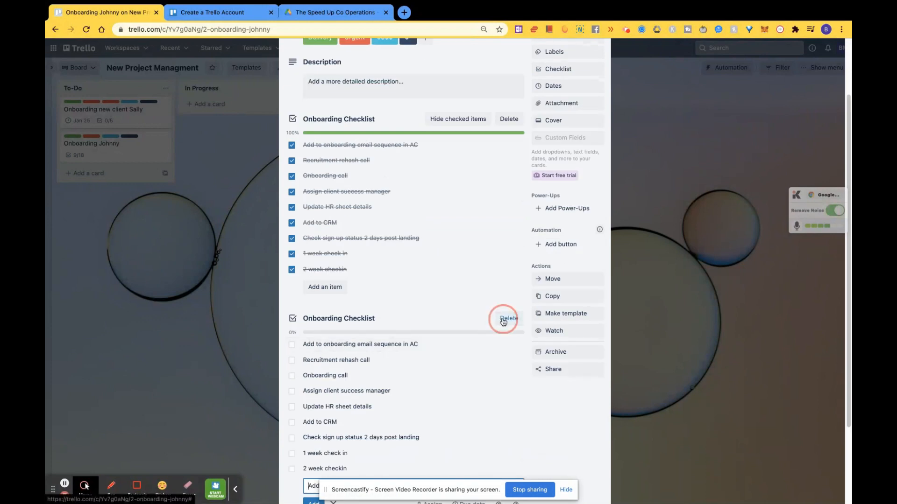
{"action": "left_click", "coordinate": [548, 382]}
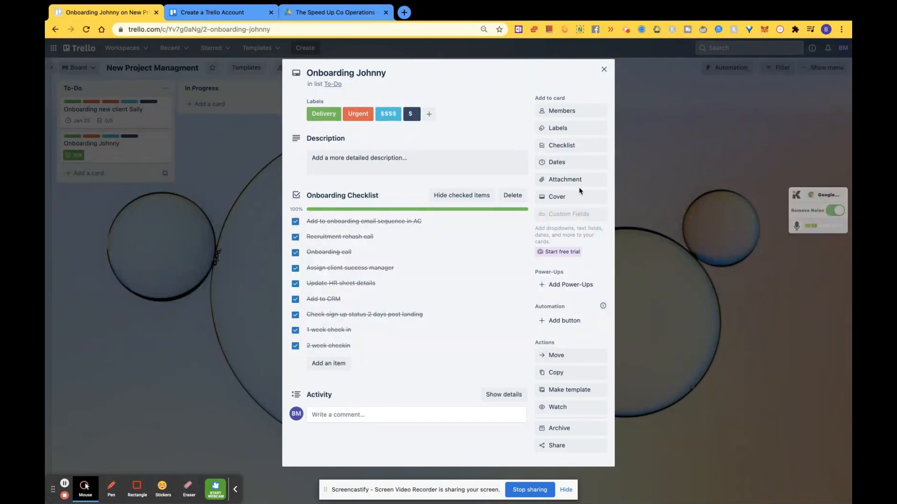
Give the card a due date of 1/25/2022 at 10:26 AM with a reminder 1 day before
{"action": "left_click", "coordinate": [556, 163]}
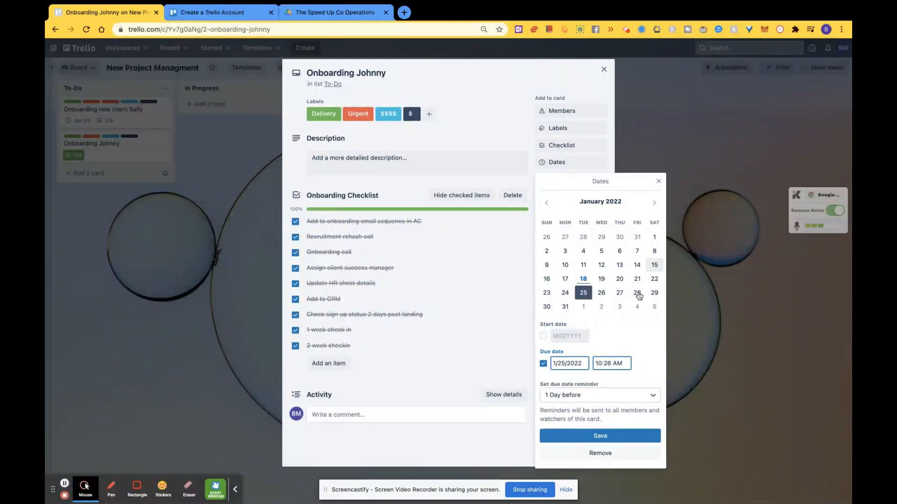
{"action": "left_click", "coordinate": [609, 439]}
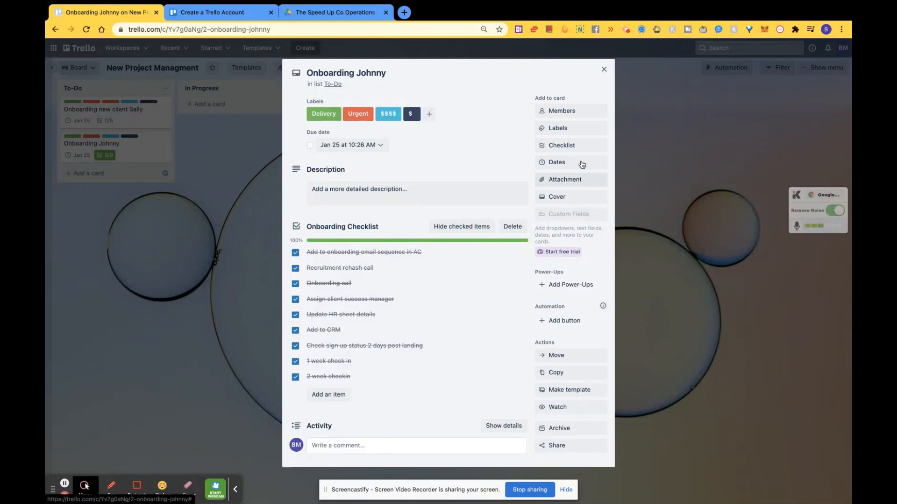
{"action": "left_click", "coordinate": [577, 182]}
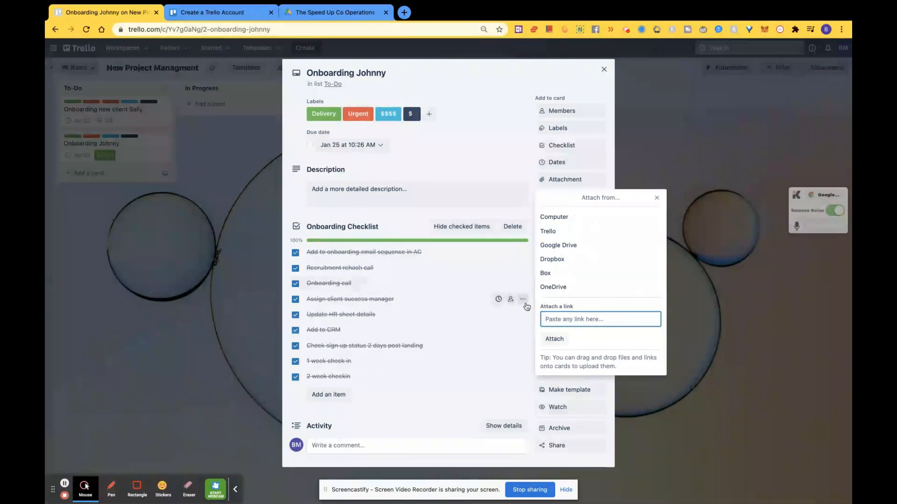
{"action": "type", "text": "ww"}
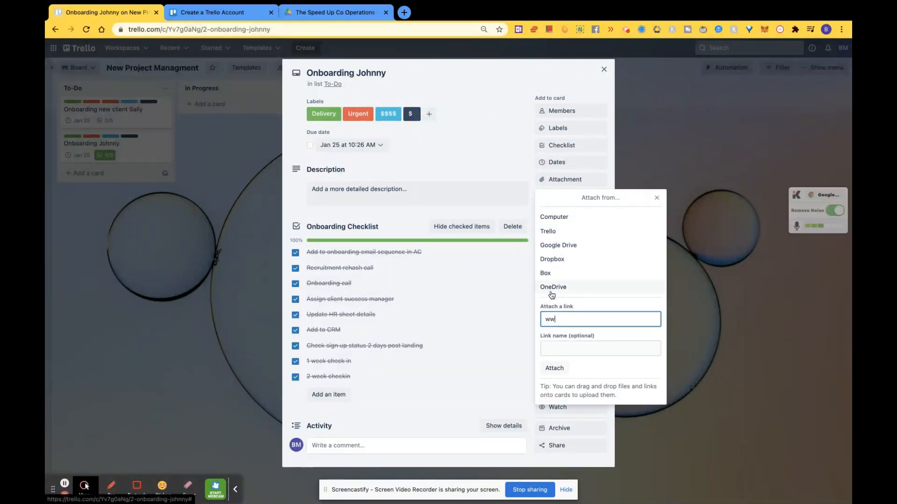
{"action": "type", "text": "w.thespeedupco.copm"}
{"action": "left_click", "coordinate": [567, 342]}
{"action": "type", "text": "TSU wevs"}
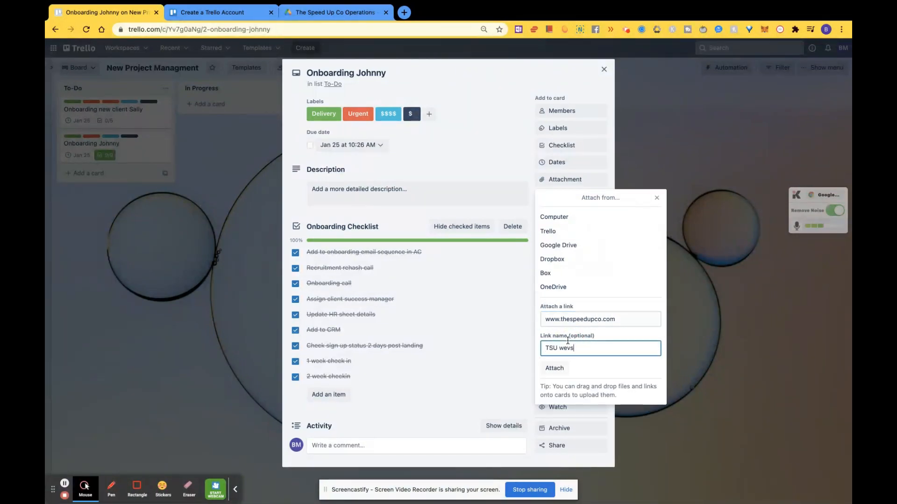
{"action": "key", "text": "BackSpace"}
{"action": "key", "text": "BackSpace"}
{"action": "key", "text": "BackSpace"}
{"action": "type", "text": "b"}
{"action": "left_click", "coordinate": [561, 368]}
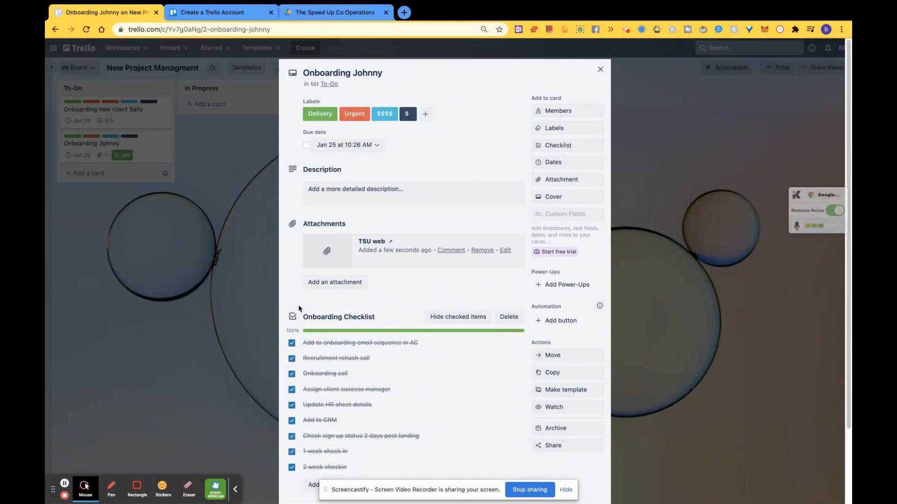
Switch to Google Drive and copy the sharing link of the SOP: Client Onboarding document
{"action": "left_click", "coordinate": [65, 484]}
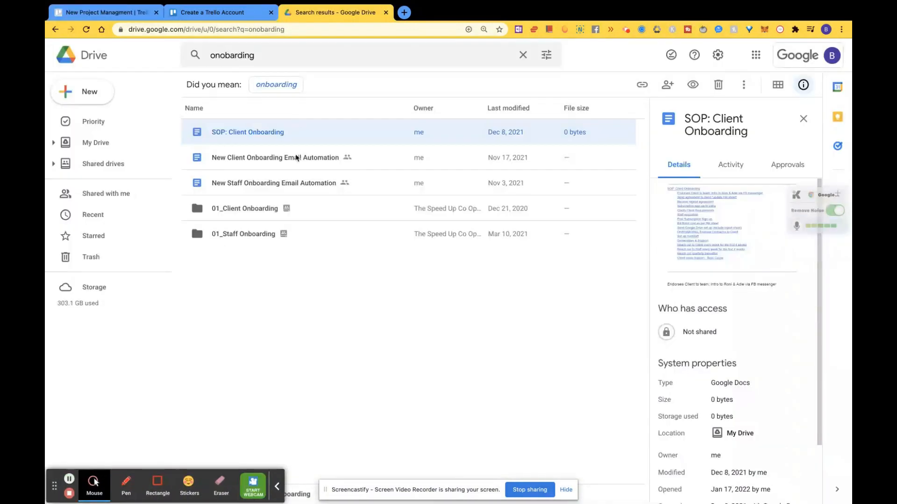
{"action": "right_click", "coordinate": [318, 135]}
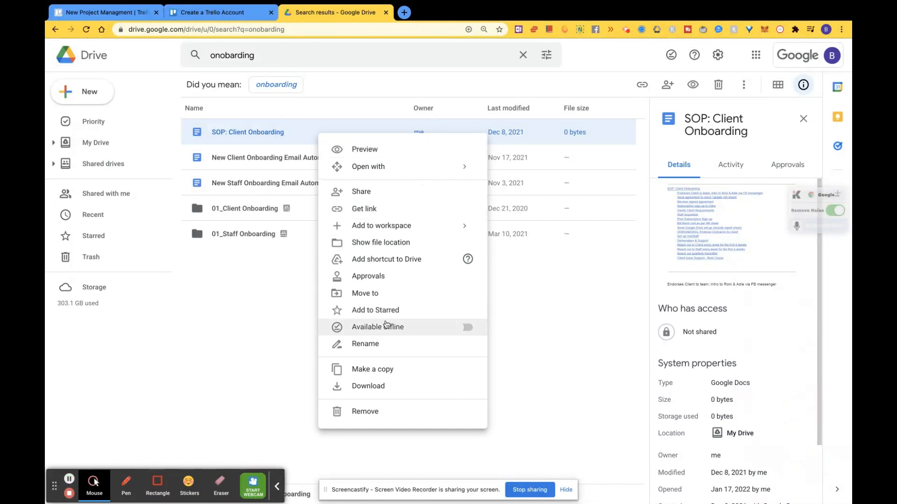
{"action": "left_click", "coordinate": [362, 209]}
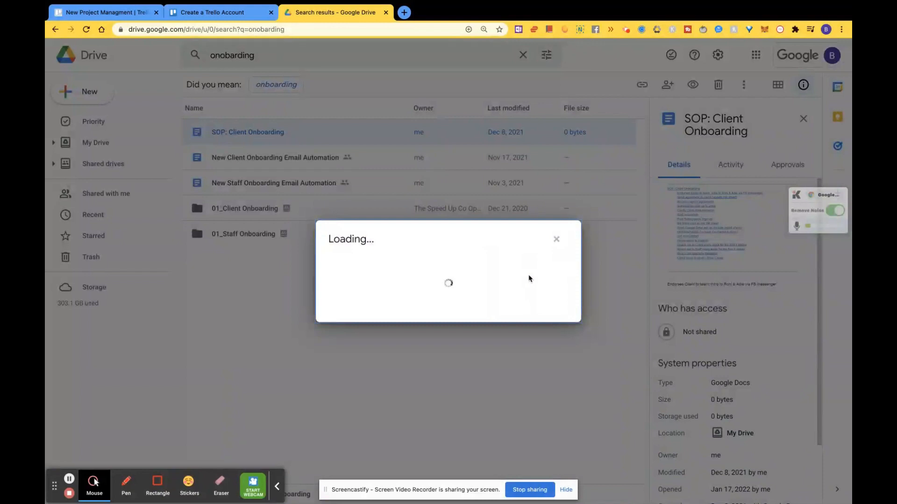
{"action": "left_click", "coordinate": [569, 288]}
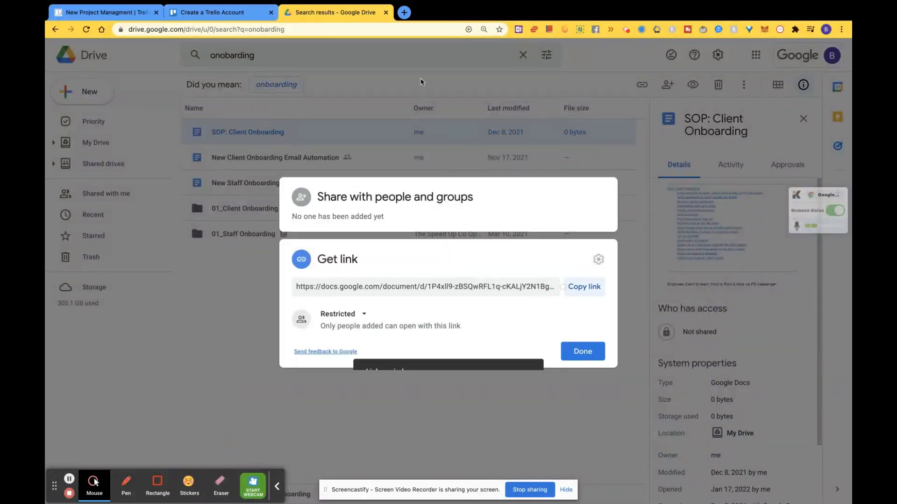
Switch to Trello, reopen the second onboarding card in the To-Do list and attach the copied document link with the name Onboarding SOP
{"action": "left_click", "coordinate": [226, 14]}
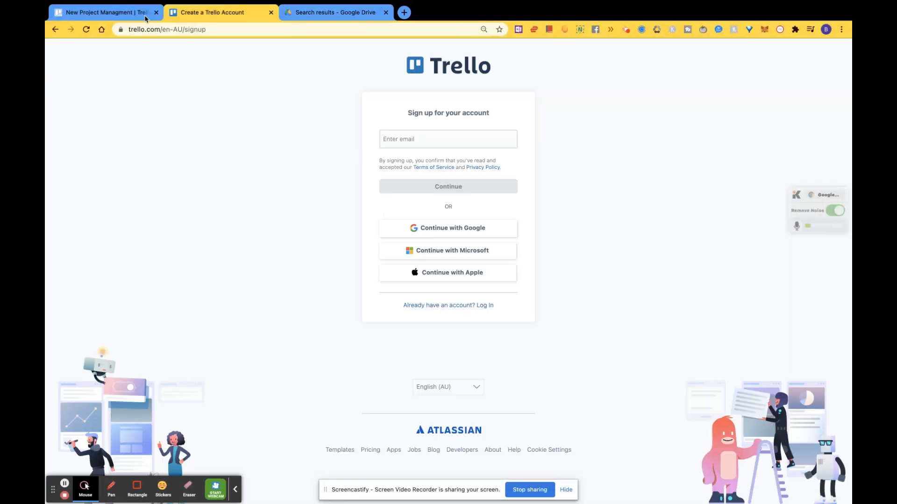
{"action": "left_click", "coordinate": [116, 13]}
{"action": "left_click", "coordinate": [146, 145]}
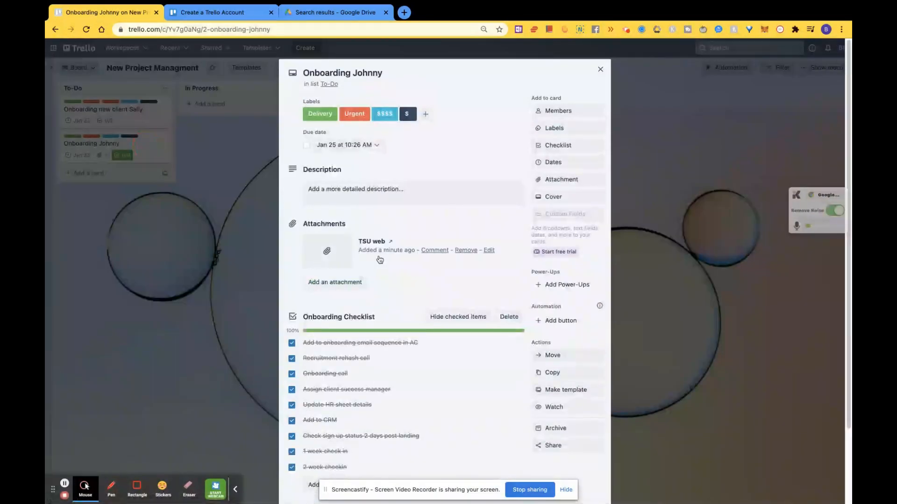
{"action": "left_click", "coordinate": [344, 282]}
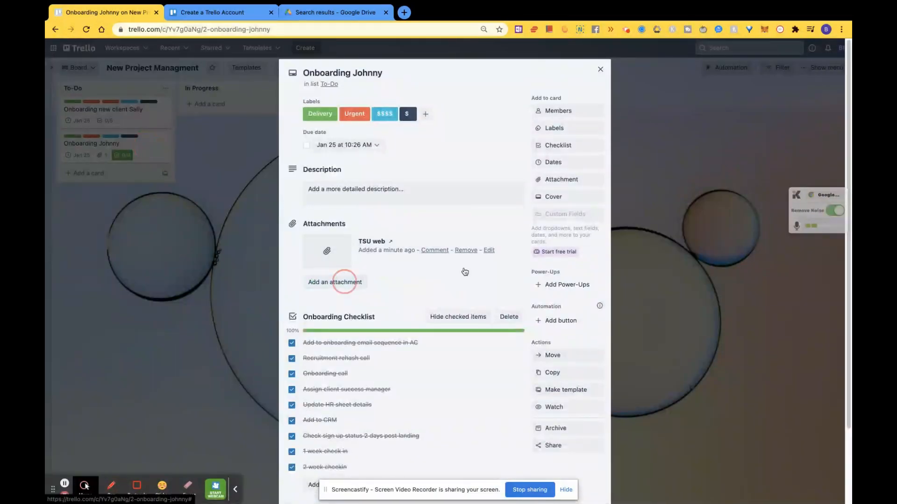
{"action": "key", "text": "super+v"}
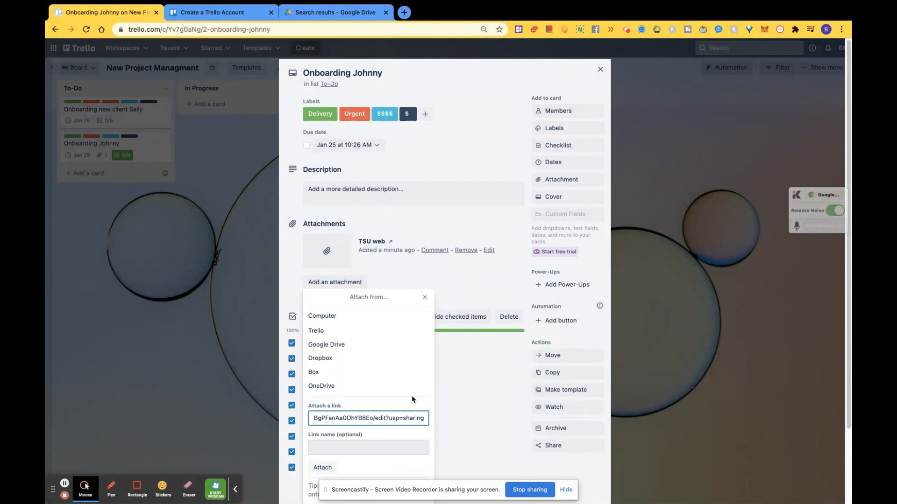
{"action": "left_click", "coordinate": [362, 446]}
{"action": "type", "text": "Ono"}
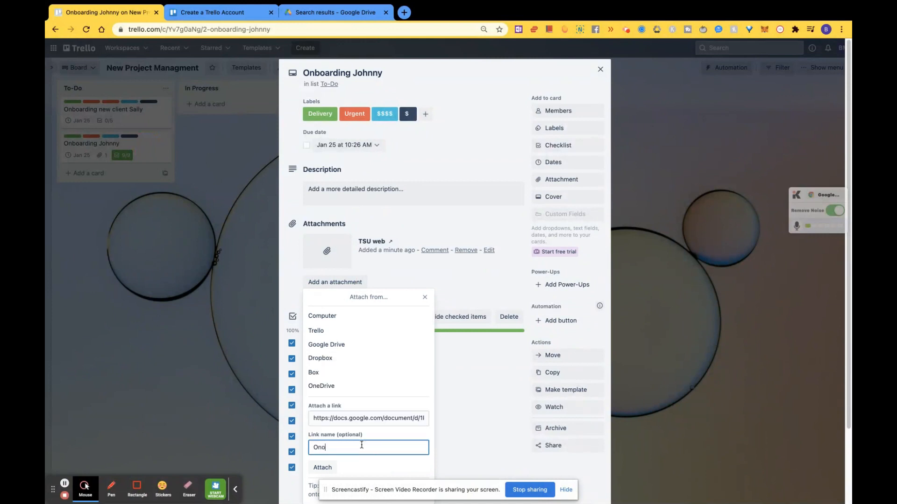
{"action": "type", "text": "barind SOP"}
{"action": "left_click", "coordinate": [327, 468]}
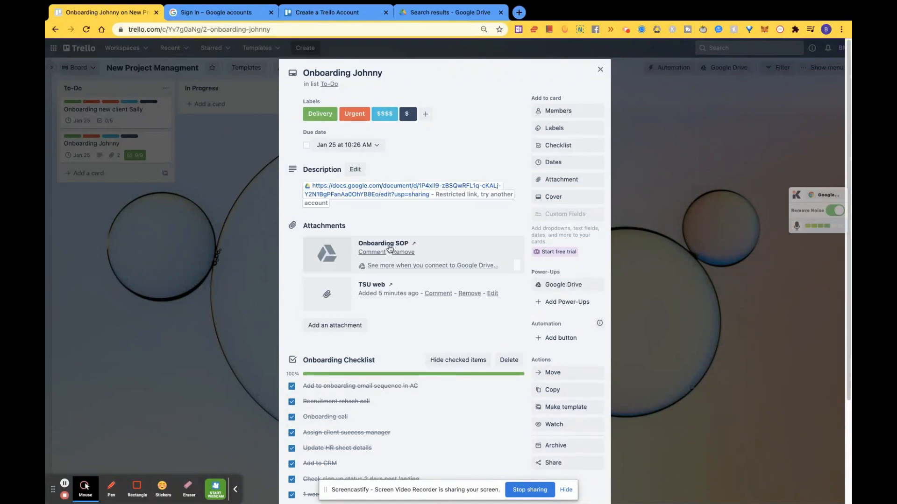
Try to sign in with another Google account for the restricted document link in the card's description, then return to the card
{"action": "left_click", "coordinate": [469, 194]}
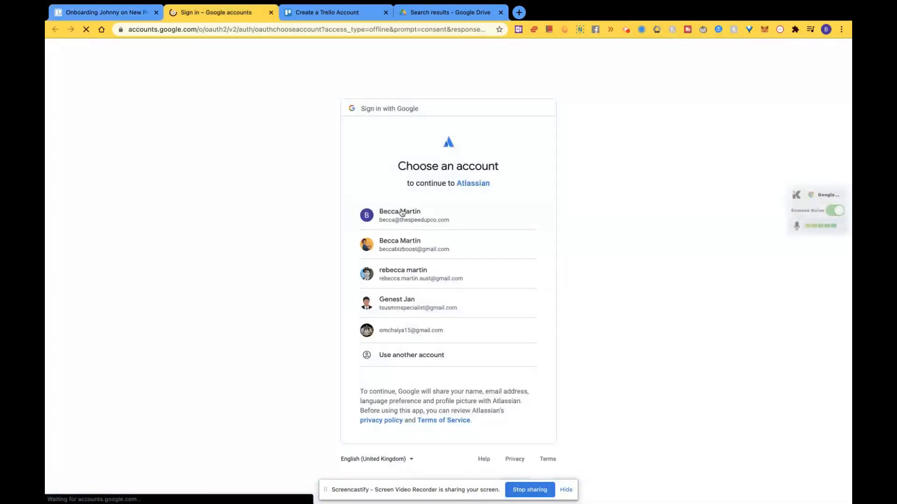
{"action": "left_click", "coordinate": [411, 230]}
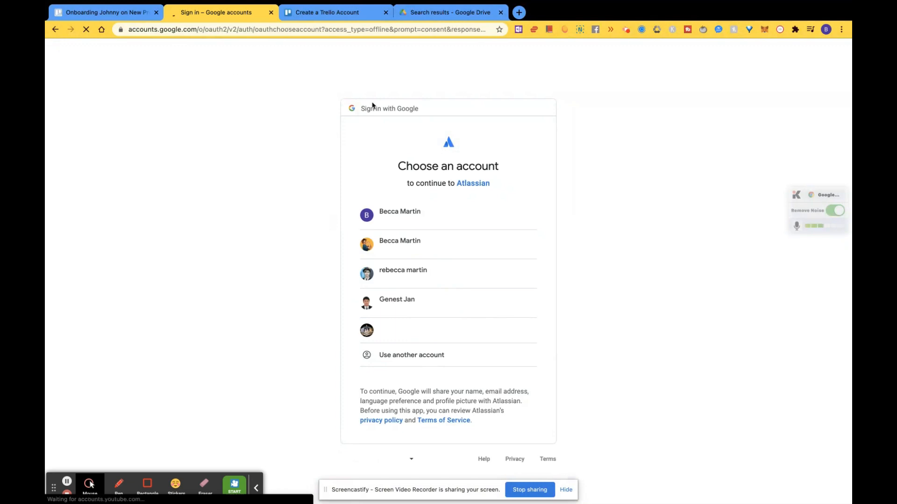
{"action": "left_click", "coordinate": [118, 14]}
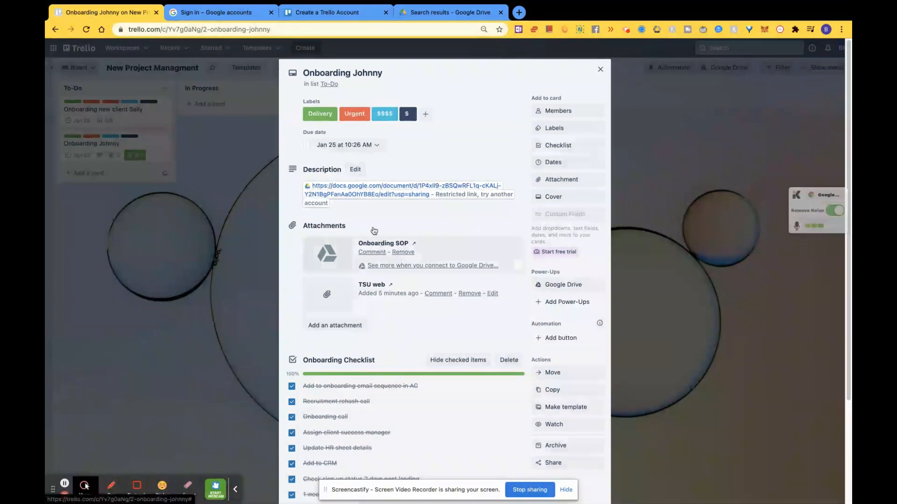
{"action": "scroll", "coordinate": [373, 230], "scroll_direction": "down", "scroll_amount": 5}
{"action": "left_click", "coordinate": [330, 393]}
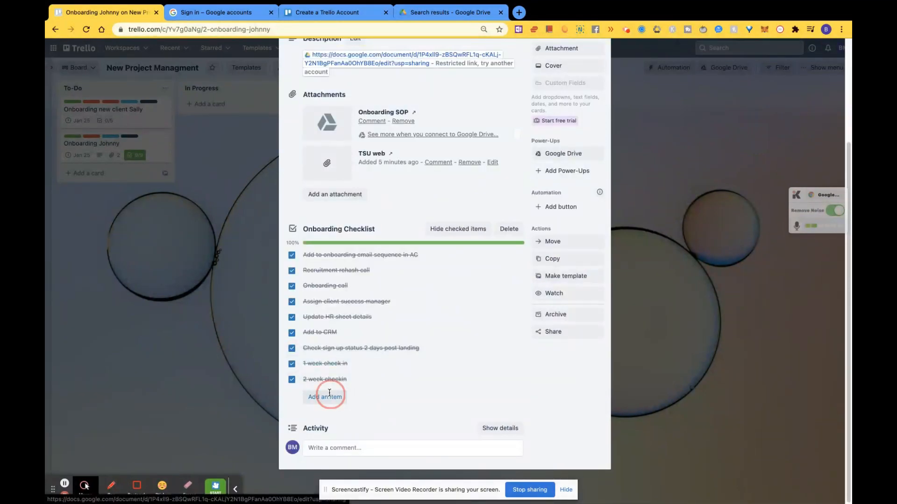
{"action": "key", "text": "super+v"}
{"action": "left_click_drag", "start_coordinate": [460, 408], "coordinate": [303, 392]}
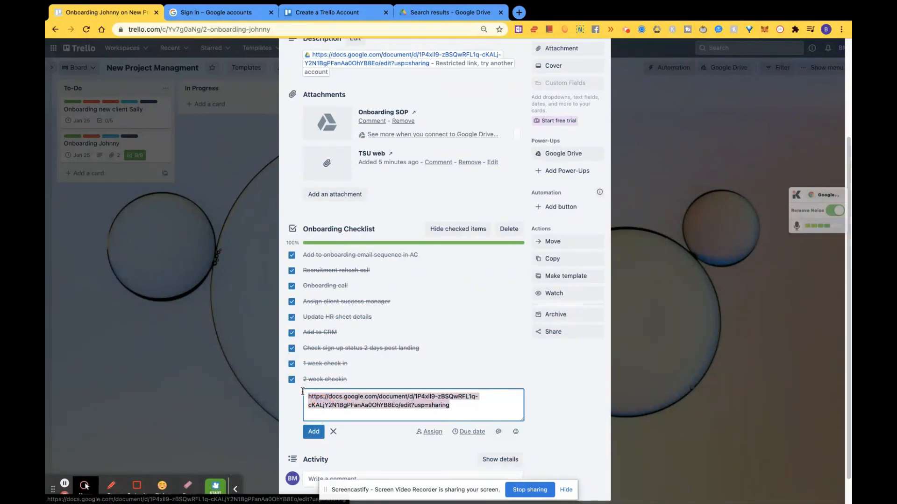
{"action": "key", "text": "BackSpace"}
{"action": "scroll", "coordinate": [450, 392], "scroll_direction": "up", "scroll_amount": 2}
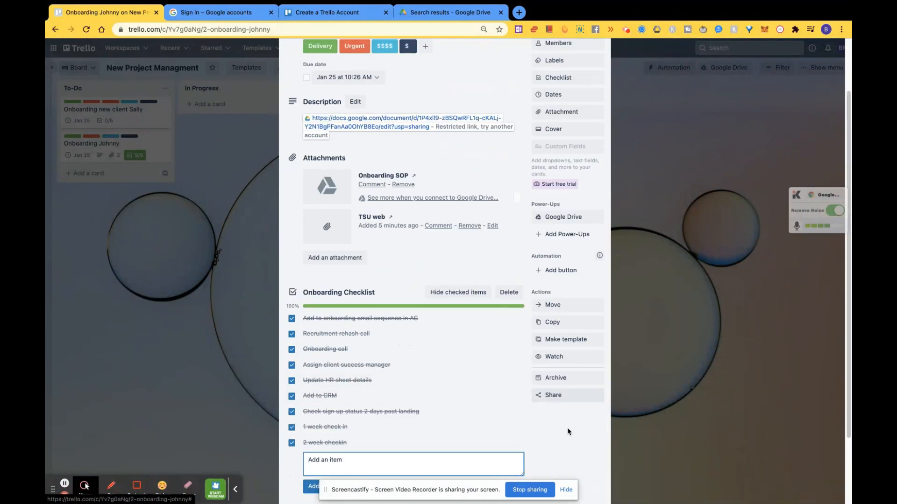
{"action": "scroll", "coordinate": [510, 299], "scroll_direction": "up", "scroll_amount": 3}
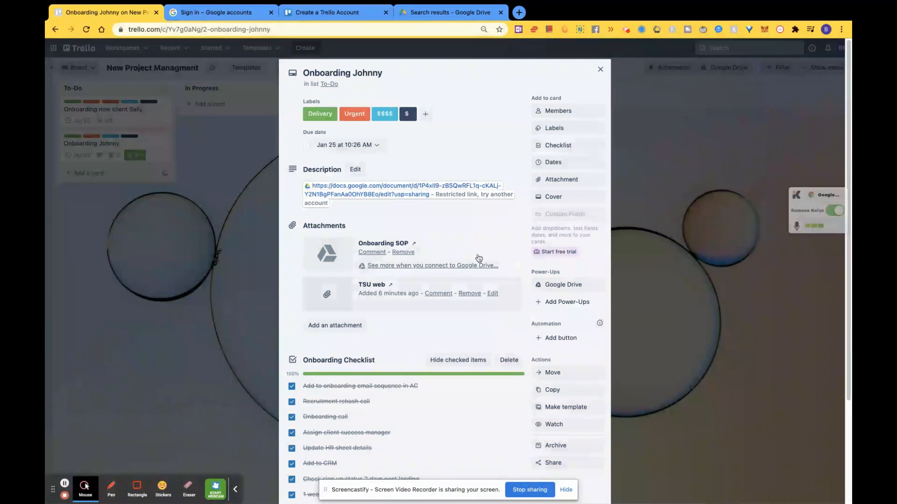
Replace the link in the card's description with "Please read the onboarding SOP thoroughly before starting the checklist" and save it
{"action": "scroll", "coordinate": [464, 349], "scroll_direction": "down", "scroll_amount": 1}
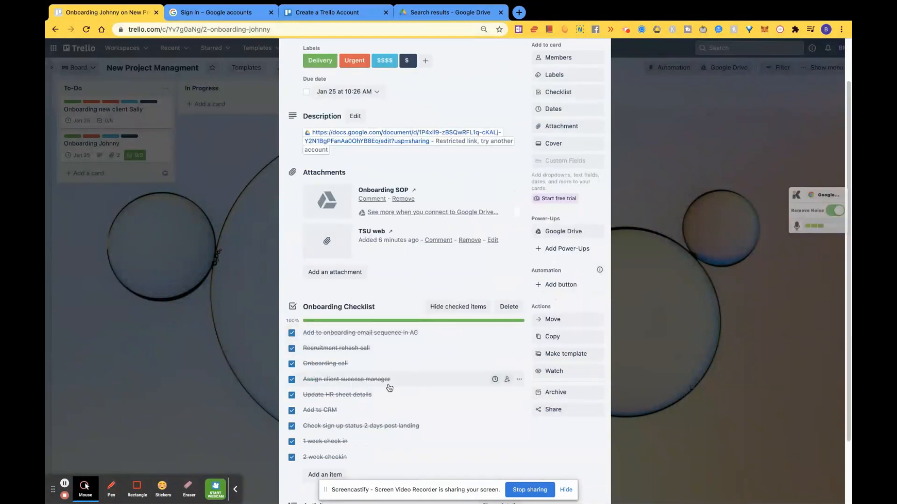
{"action": "scroll", "coordinate": [386, 382], "scroll_direction": "up", "scroll_amount": 1}
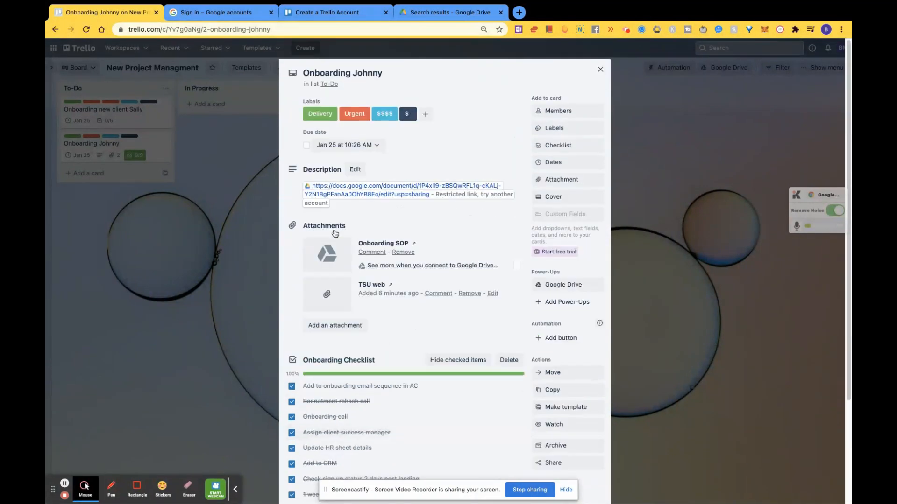
{"action": "left_click", "coordinate": [336, 201]}
{"action": "key", "text": "BackSpace"}
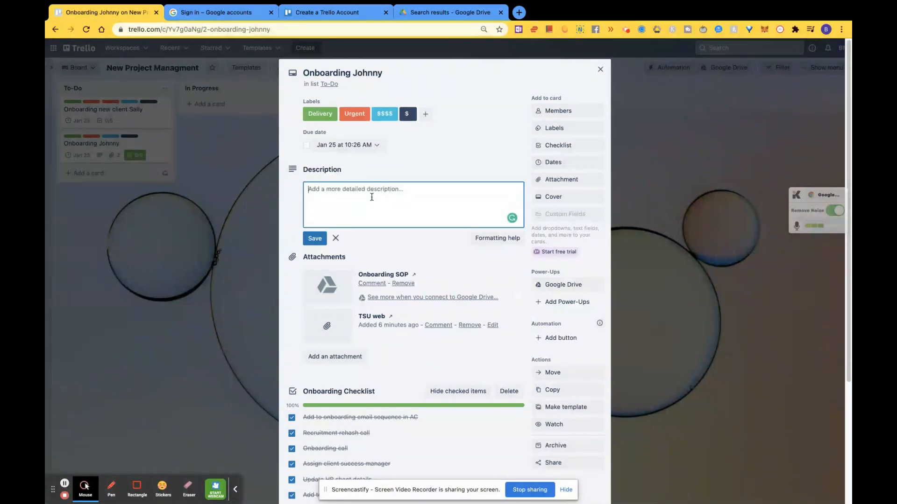
{"action": "type", "text": "Please read the onboardign SOP thorou"}
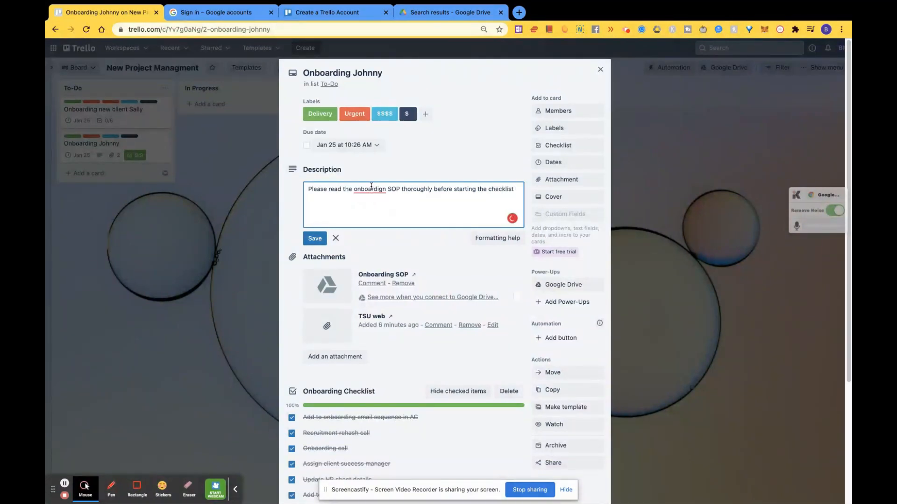
{"action": "mouse_move", "coordinate": [371, 186]}
{"action": "left_click", "coordinate": [375, 204]}
{"action": "scroll", "coordinate": [439, 435], "scroll_direction": "down", "scroll_amount": 1}
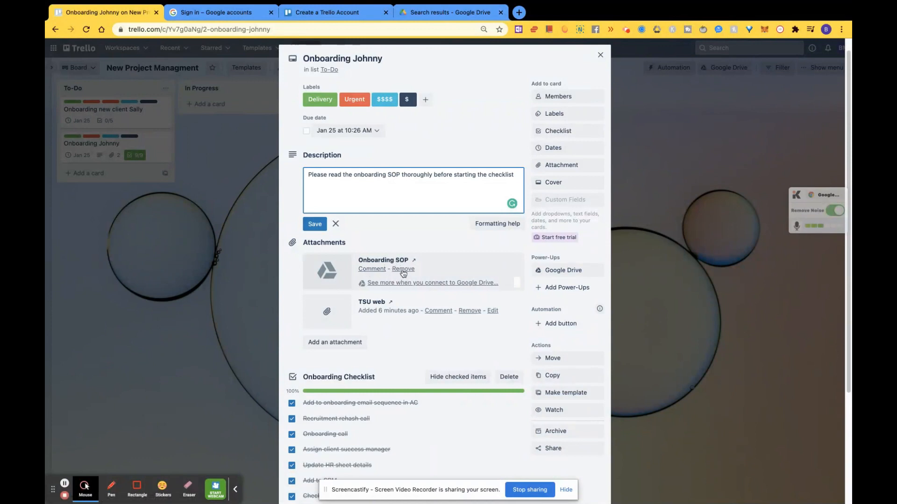
{"action": "left_click", "coordinate": [498, 243]}
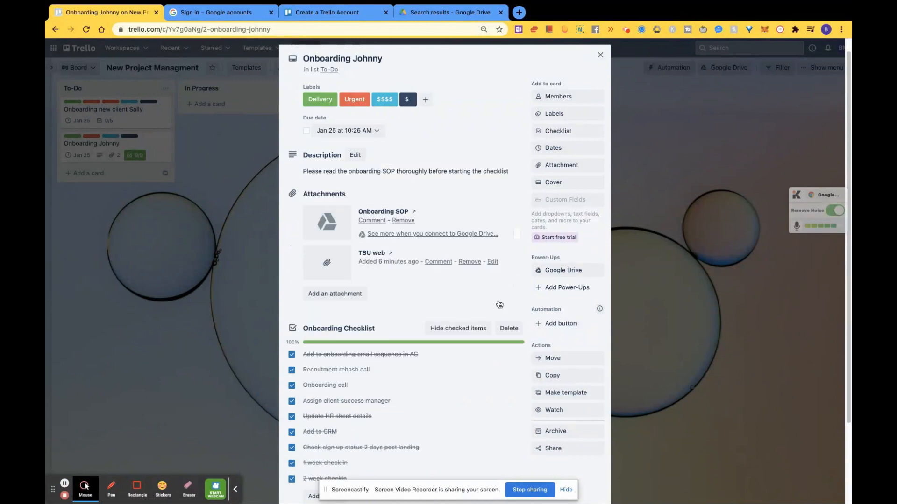
Search Unsplash for "client" and set the photo of two people at a laptop as the card's cover
{"action": "scroll", "coordinate": [210, 156], "scroll_direction": "up", "scroll_amount": 1}
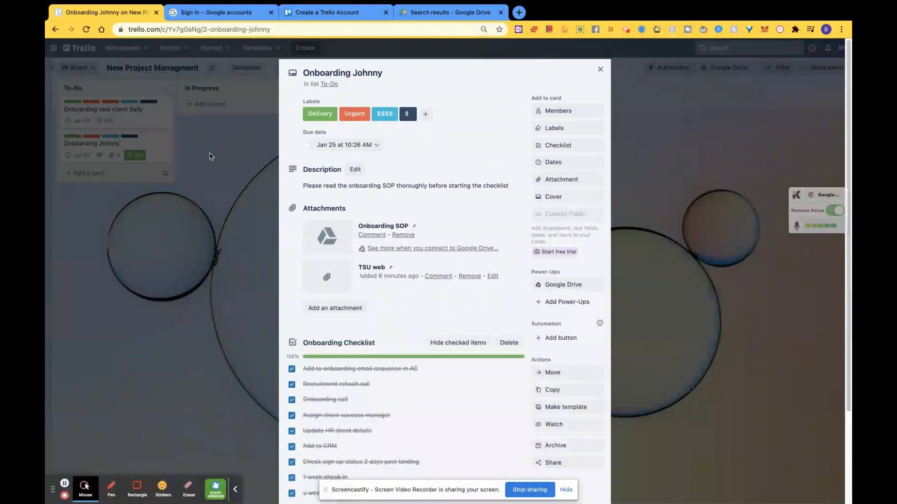
{"action": "left_click", "coordinate": [561, 196]}
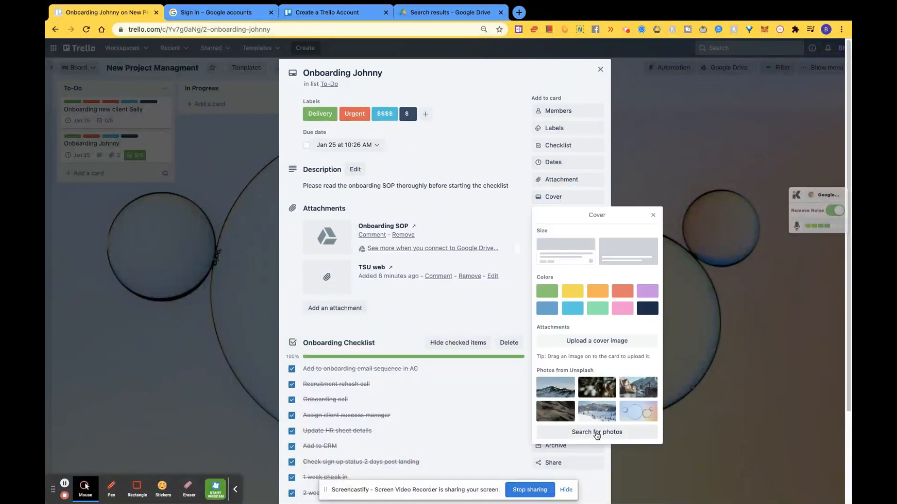
{"action": "left_click", "coordinate": [596, 432]}
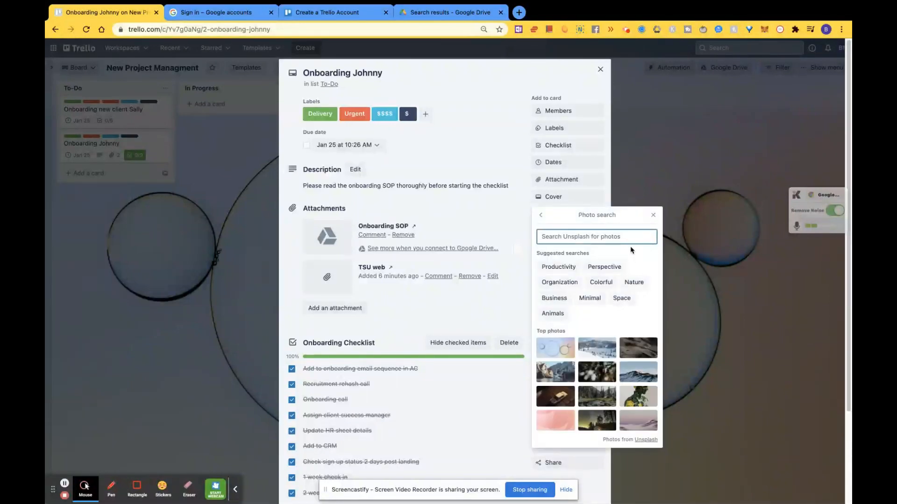
{"action": "type", "text": "client"}
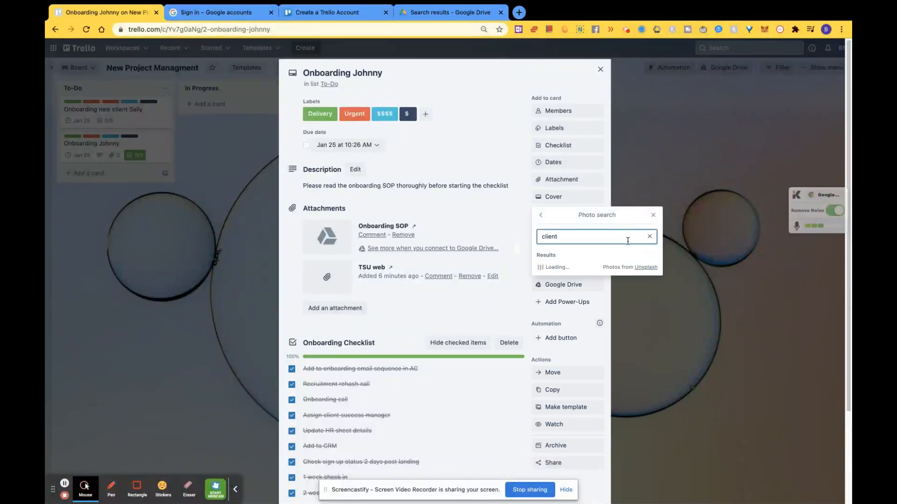
{"action": "left_click", "coordinate": [583, 317]}
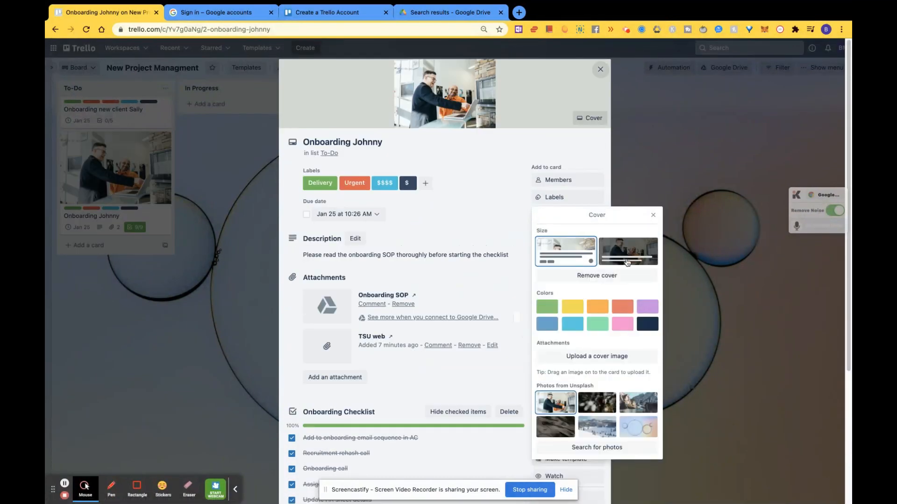
{"action": "left_click", "coordinate": [654, 215]}
Turn on watching for the card and turn it off again
{"action": "scroll", "coordinate": [581, 322], "scroll_direction": "down", "scroll_amount": 2}
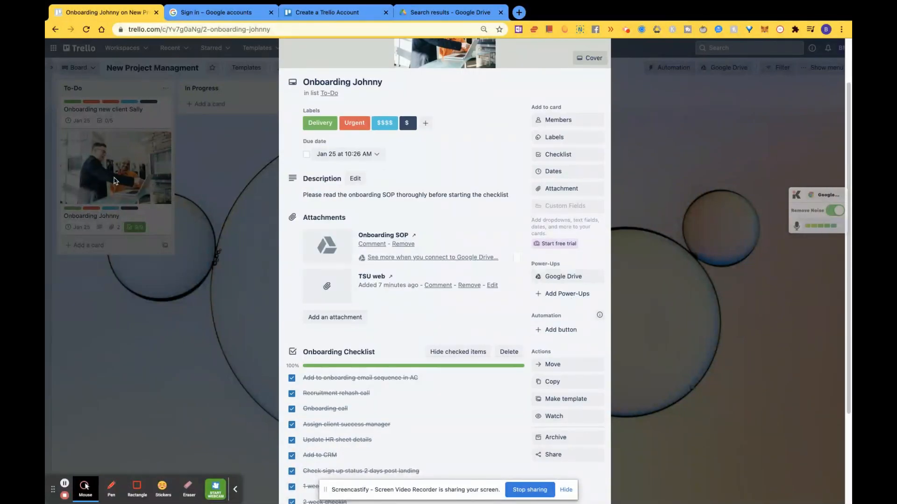
{"action": "scroll", "coordinate": [578, 280], "scroll_direction": "down", "scroll_amount": 1}
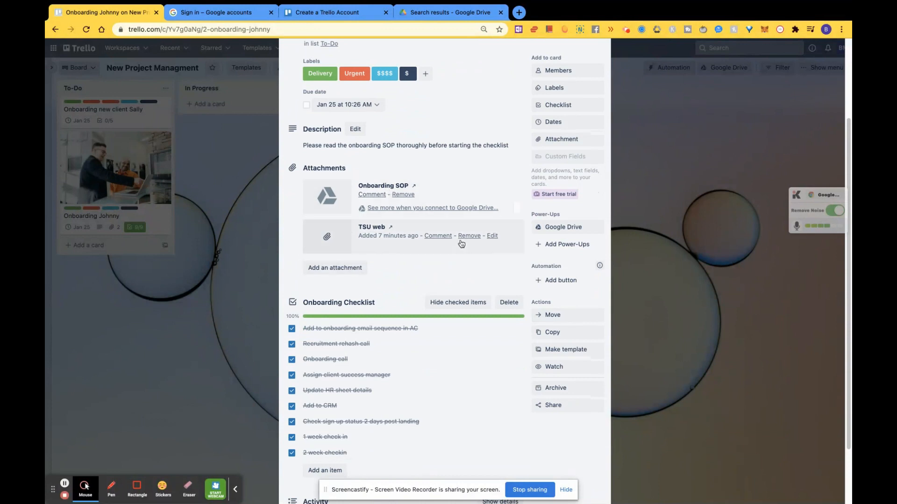
{"action": "scroll", "coordinate": [564, 286], "scroll_direction": "down", "scroll_amount": 1}
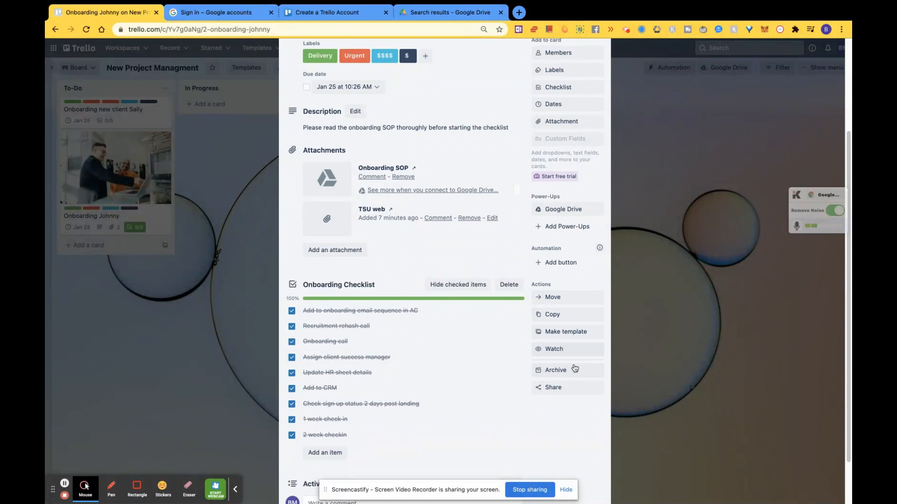
{"action": "scroll", "coordinate": [574, 368], "scroll_direction": "down", "scroll_amount": 1}
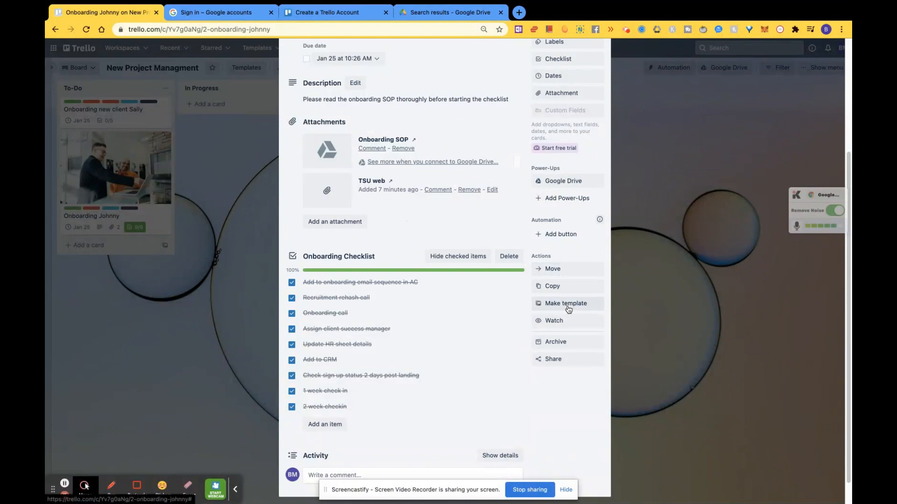
{"action": "left_click", "coordinate": [554, 322]}
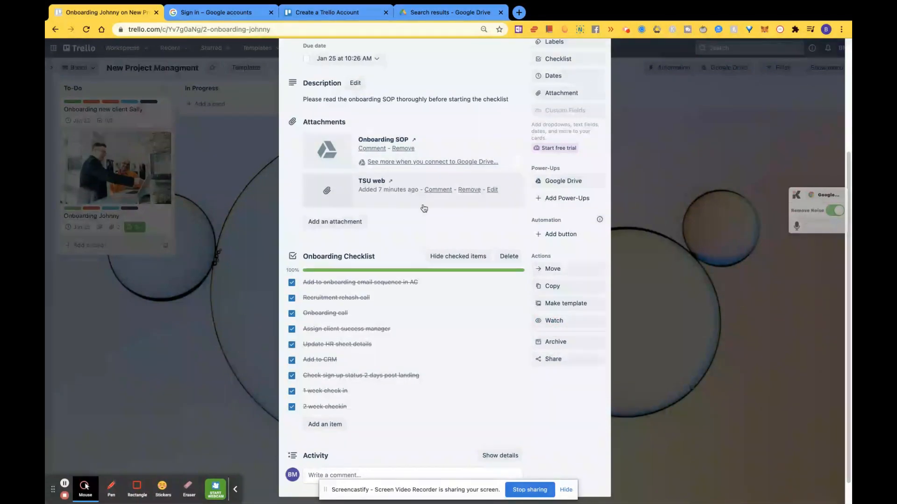
{"action": "left_click", "coordinate": [559, 322]}
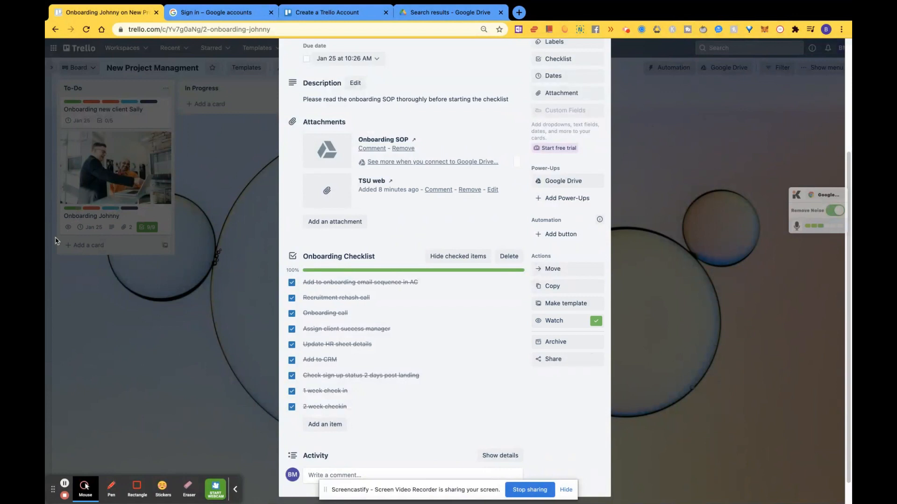
{"action": "left_click", "coordinate": [591, 325]}
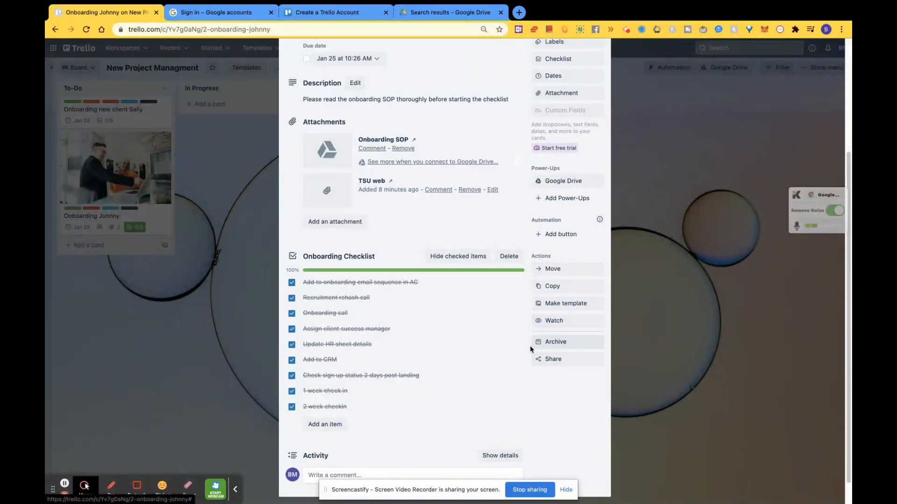
{"action": "mouse_move", "coordinate": [519, 320]}
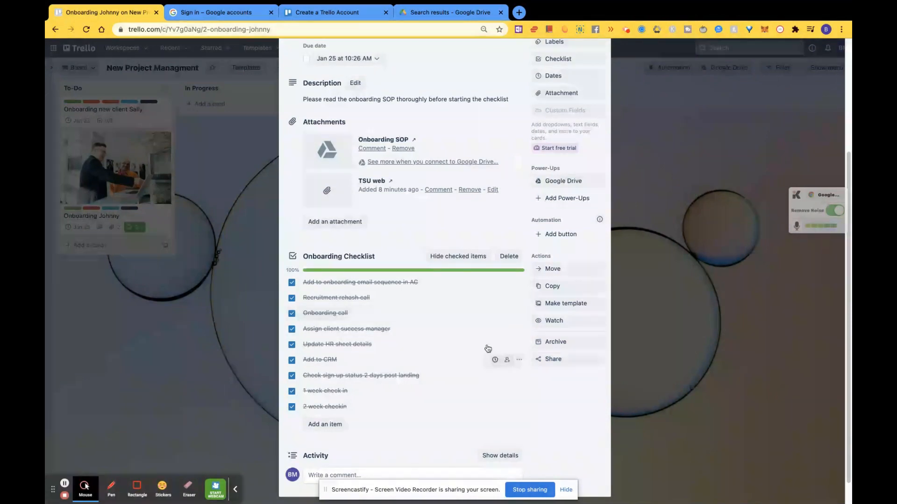
Close the onboarding card and return to the New Project Managment board
{"action": "scroll", "coordinate": [488, 351], "scroll_direction": "up", "scroll_amount": 3}
{"action": "scroll", "coordinate": [496, 325], "scroll_direction": "down", "scroll_amount": 2}
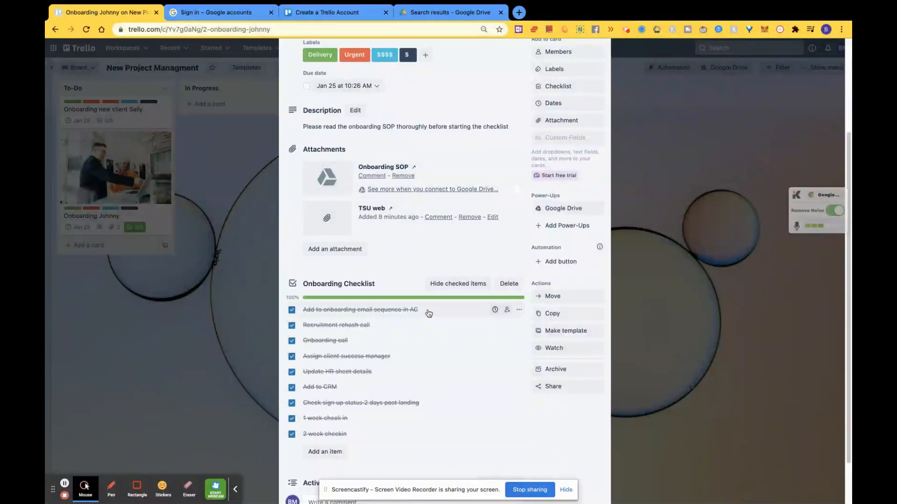
{"action": "scroll", "coordinate": [506, 220], "scroll_direction": "up", "scroll_amount": 3}
{"action": "key", "text": "Escape"}
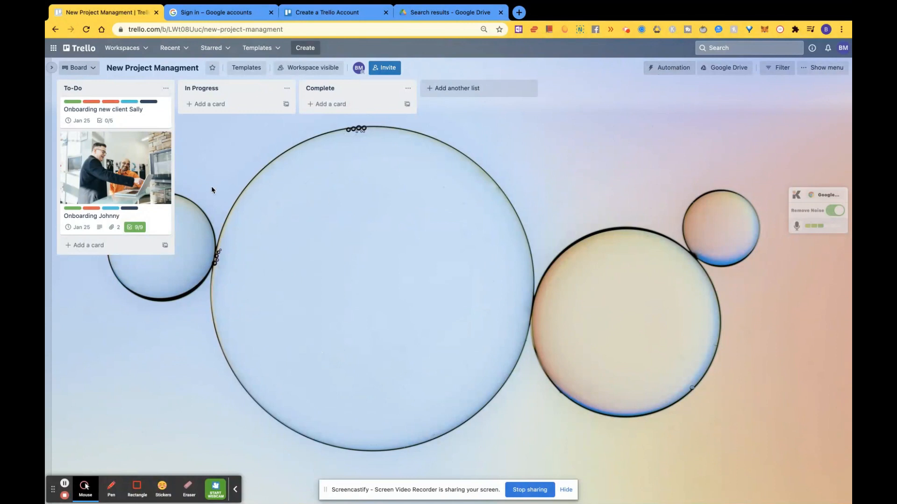
{"action": "right_click", "coordinate": [487, 194]}
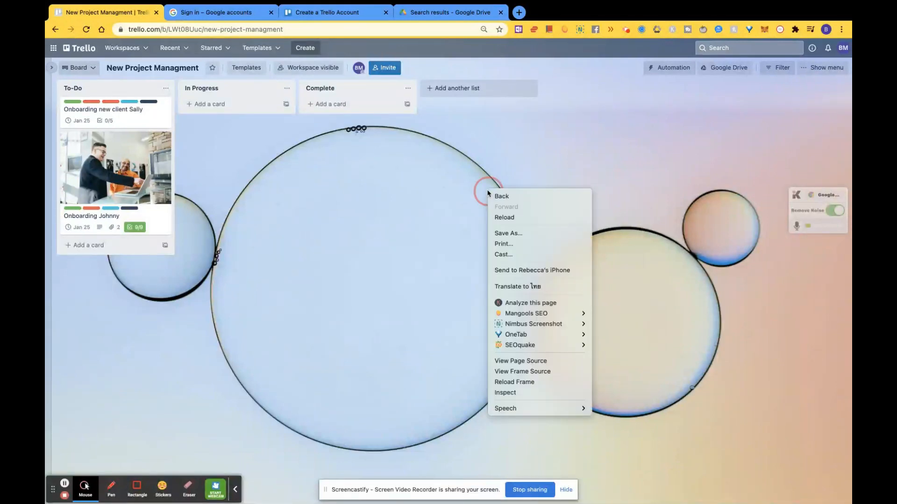
Change the board's background to the Unsplash photo of rocky mountains above a lake
{"action": "left_click", "coordinate": [506, 131]}
{"action": "left_click", "coordinate": [262, 365]}
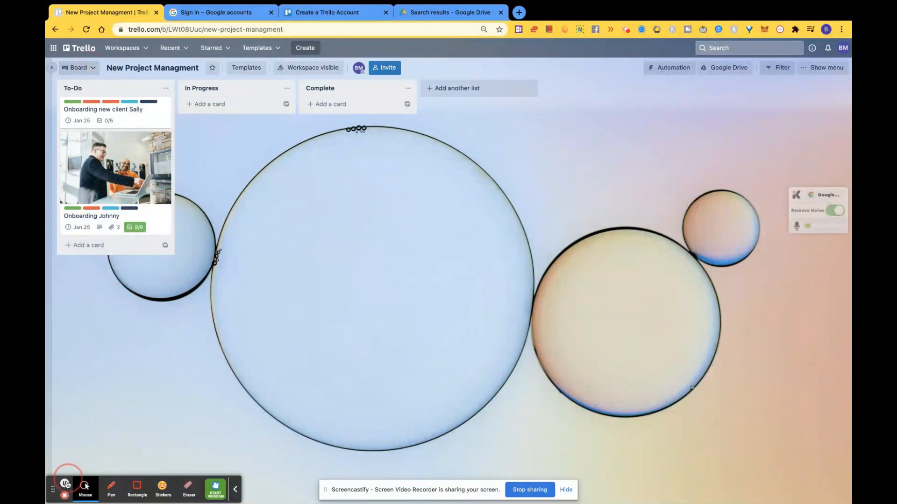
{"action": "left_click", "coordinate": [819, 73]}
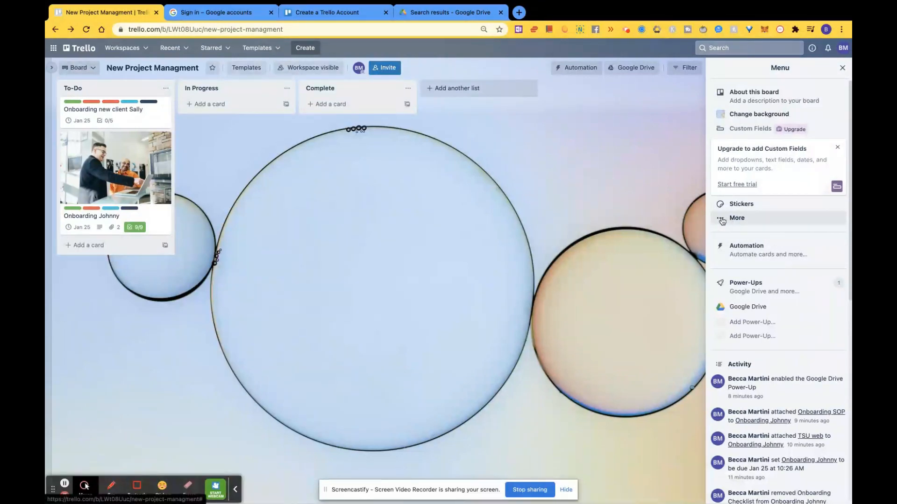
{"action": "left_click", "coordinate": [758, 115]}
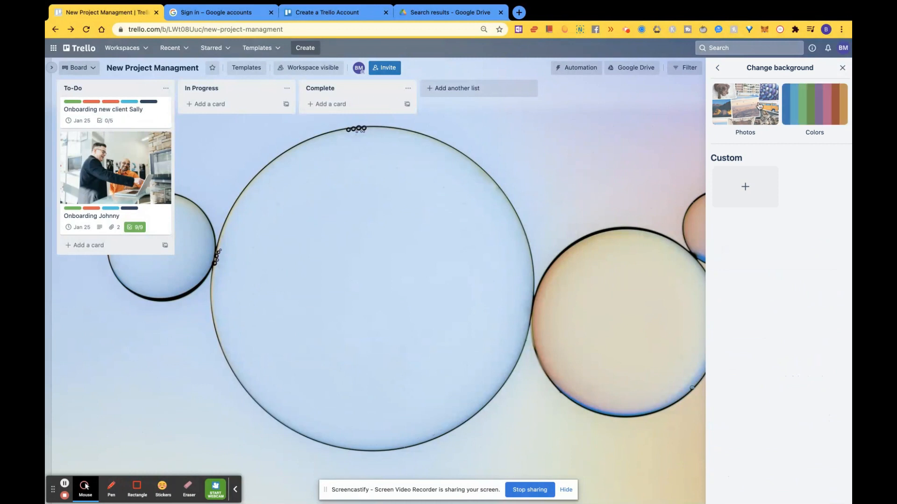
{"action": "left_click", "coordinate": [762, 116]}
{"action": "left_click", "coordinate": [807, 167]}
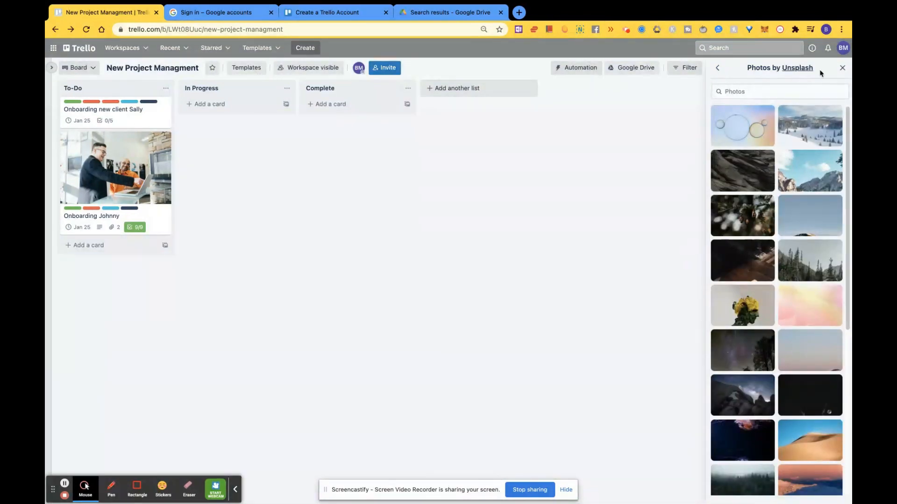
Look over the board's additional options, such as settings, labels, archived items and copying, and return to the main board options
{"action": "left_click", "coordinate": [720, 70]}
{"action": "left_click", "coordinate": [720, 70]}
{"action": "left_click", "coordinate": [722, 220]}
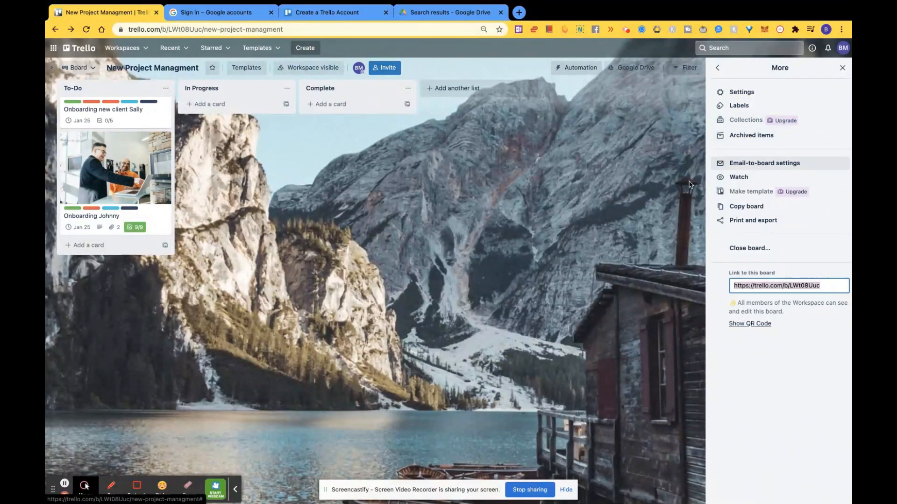
{"action": "left_click", "coordinate": [718, 69]}
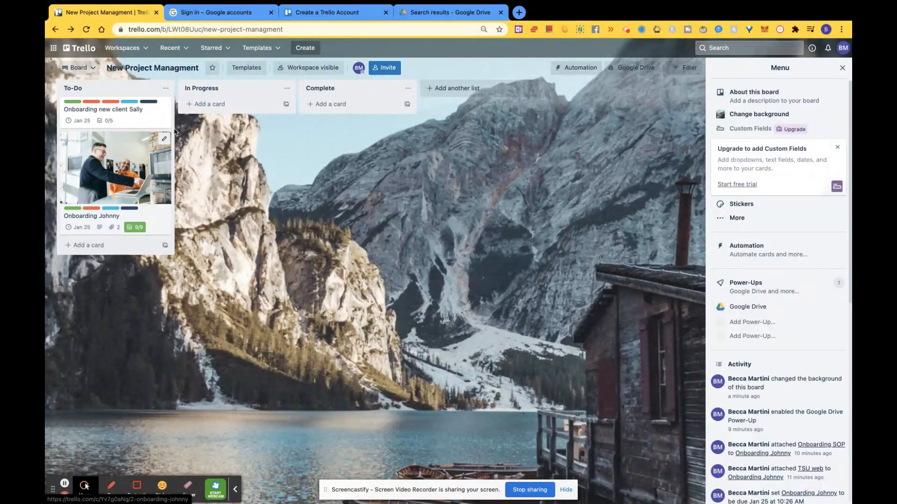
Move the photo-covered onboarding card from To-Do to In Progress, and check the card's details
{"action": "left_click_drag", "start_coordinate": [150, 222], "coordinate": [263, 175]}
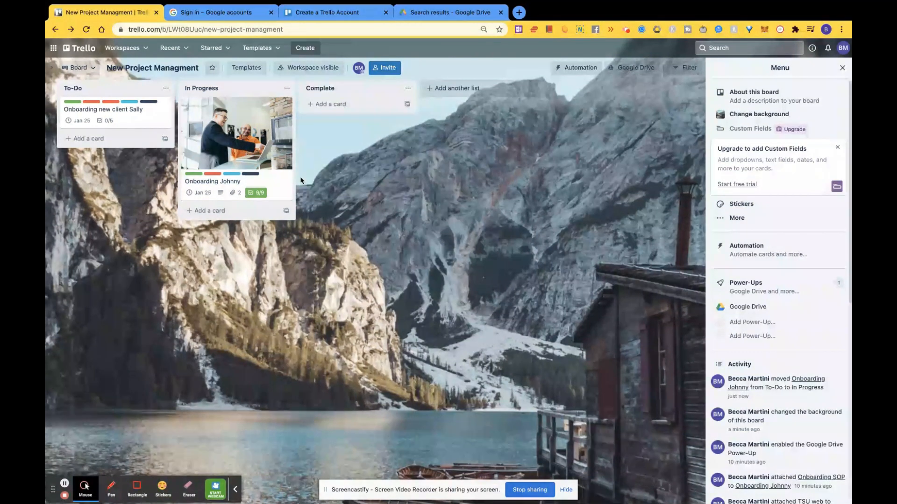
{"action": "left_click", "coordinate": [270, 185]}
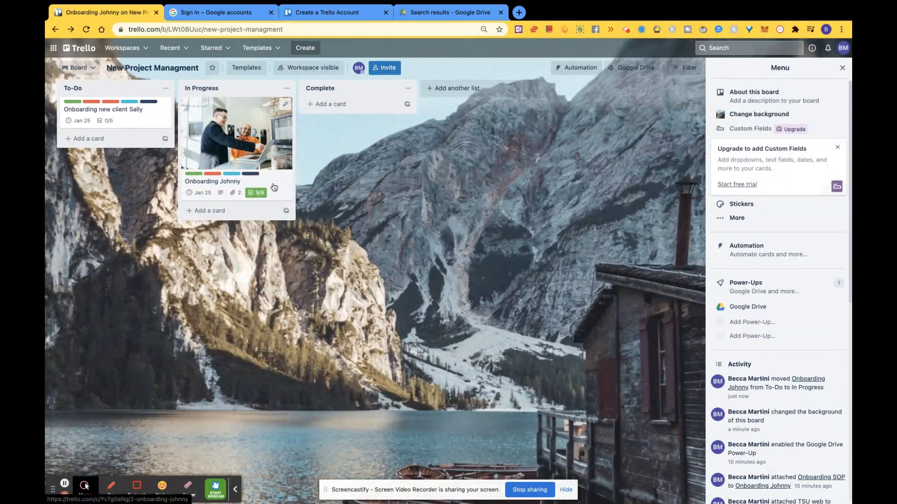
{"action": "scroll", "coordinate": [233, 260], "scroll_direction": "down", "scroll_amount": 1}
{"action": "left_click", "coordinate": [600, 50]}
Move the photo-covered onboarding card to Complete and the remaining To-Do card to In Progress
{"action": "left_click_drag", "start_coordinate": [264, 192], "coordinate": [358, 157]}
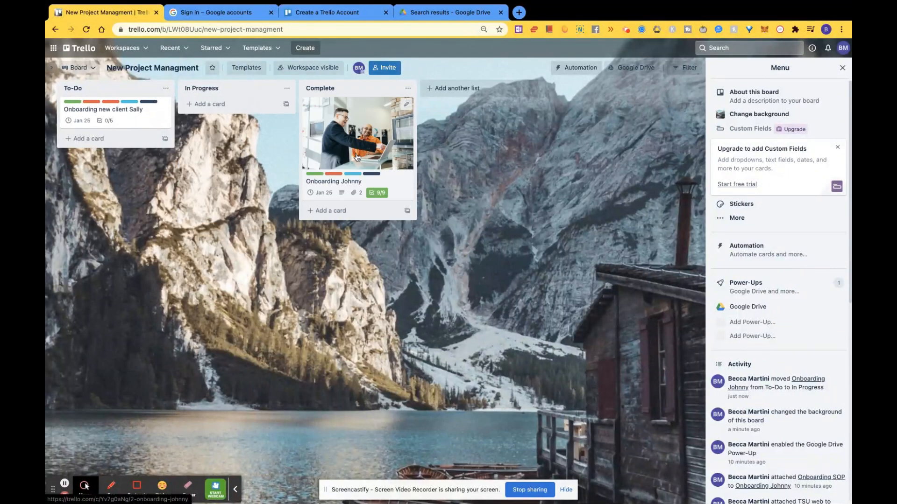
{"action": "left_click_drag", "start_coordinate": [140, 119], "coordinate": [246, 123]}
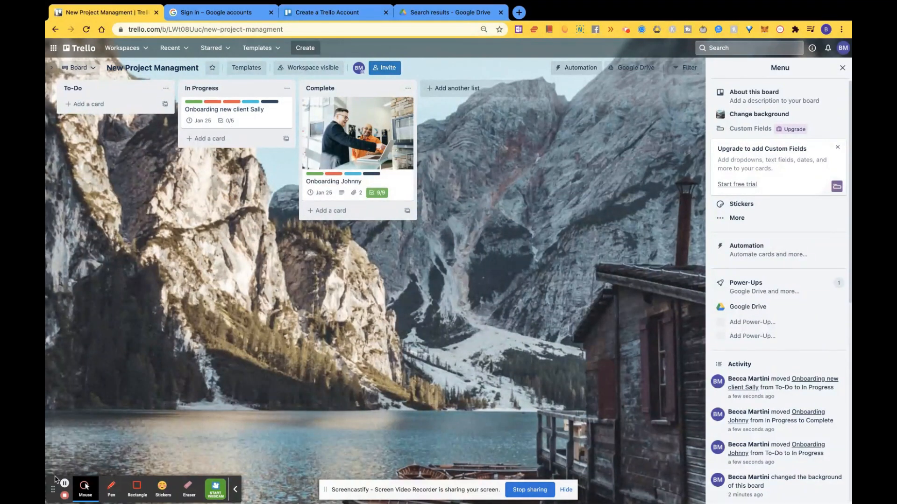
Show the full list of boards in the Templates workspace
{"action": "left_click", "coordinate": [53, 49]}
{"action": "left_click", "coordinate": [54, 48]}
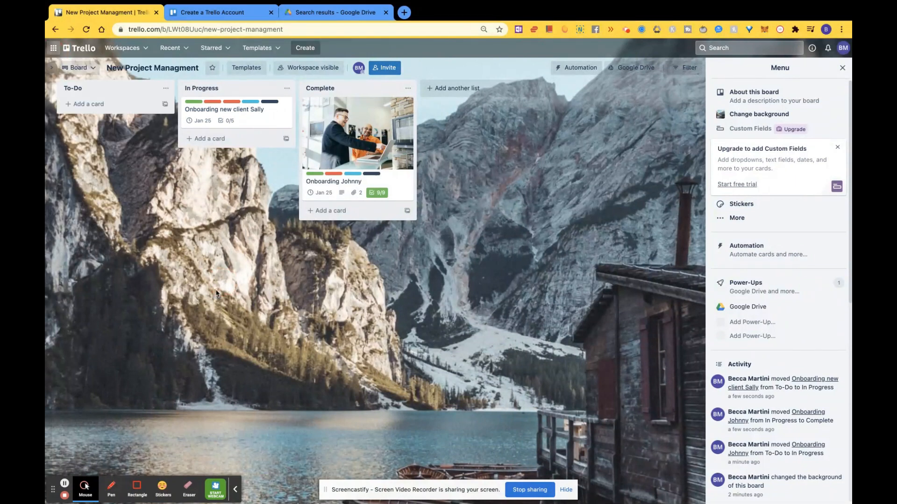
{"action": "left_click", "coordinate": [54, 70]}
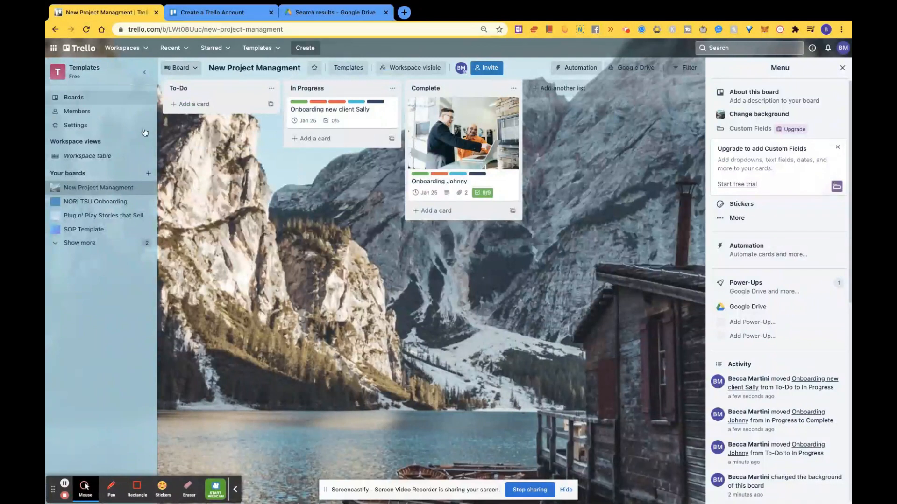
{"action": "left_click", "coordinate": [145, 72]}
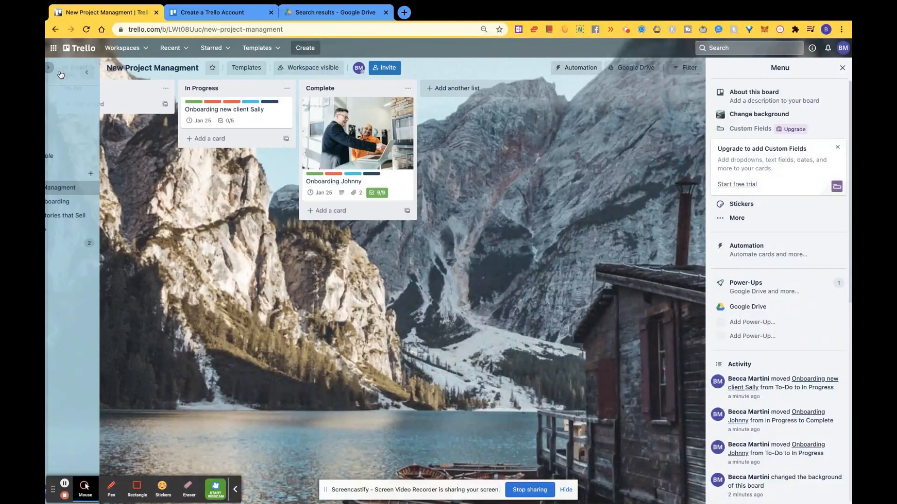
{"action": "left_click", "coordinate": [51, 71]}
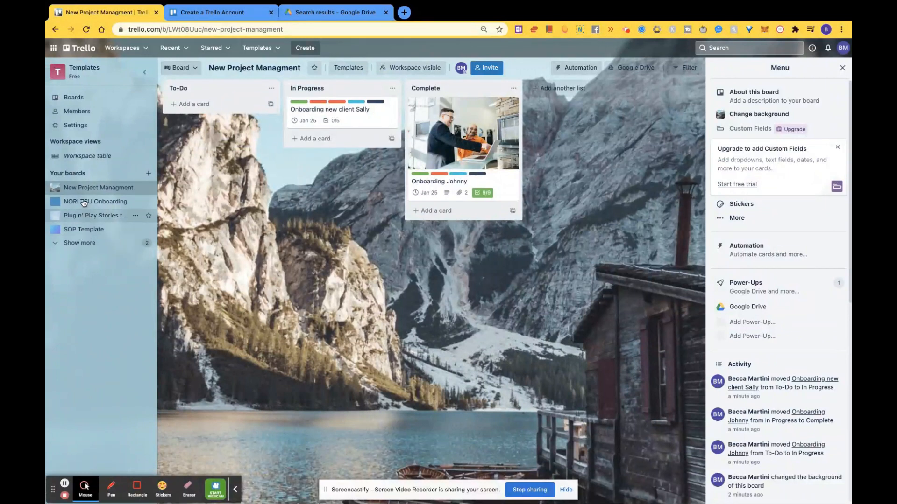
{"action": "left_click", "coordinate": [53, 246]}
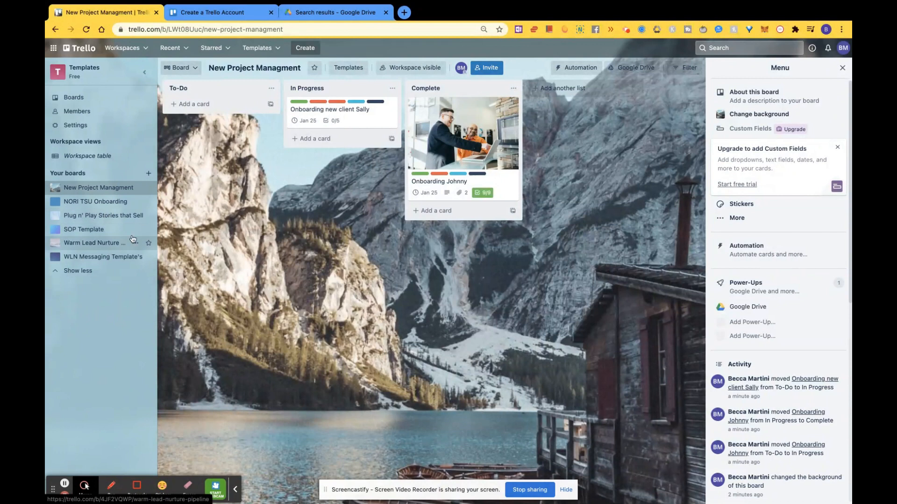
Go to the overview of all boards and view the list of own and guest workspaces
{"action": "left_click", "coordinate": [82, 51]}
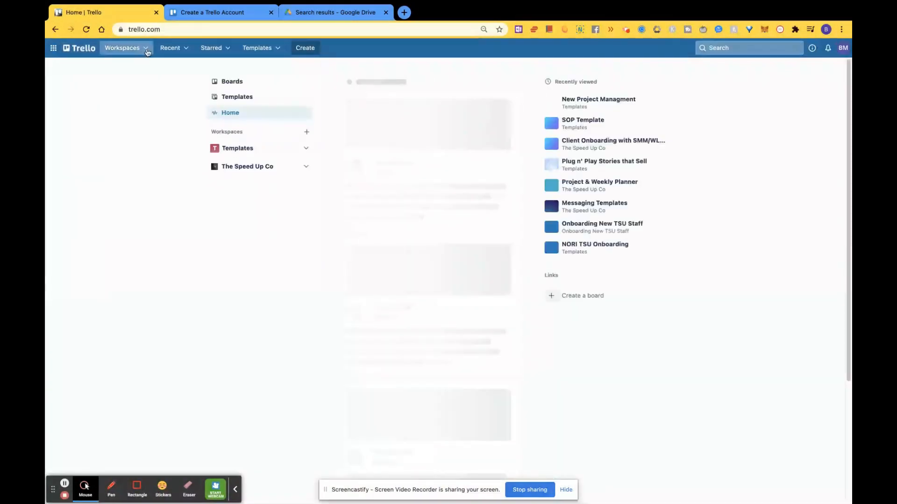
{"action": "left_click", "coordinate": [240, 84]}
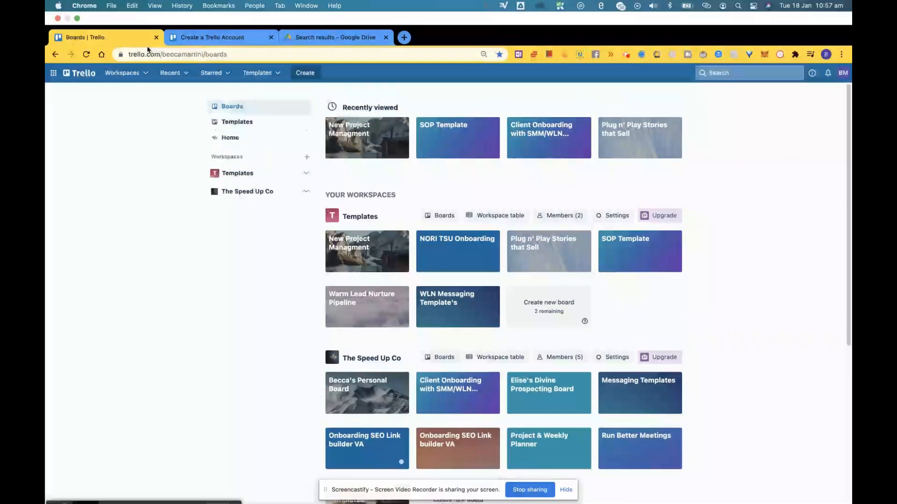
{"action": "left_click", "coordinate": [149, 73]}
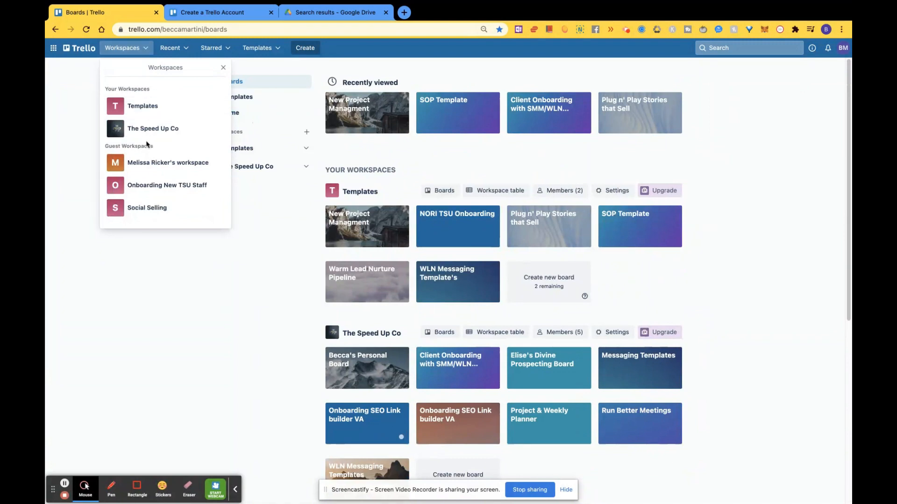
{"action": "left_click", "coordinate": [741, 174]}
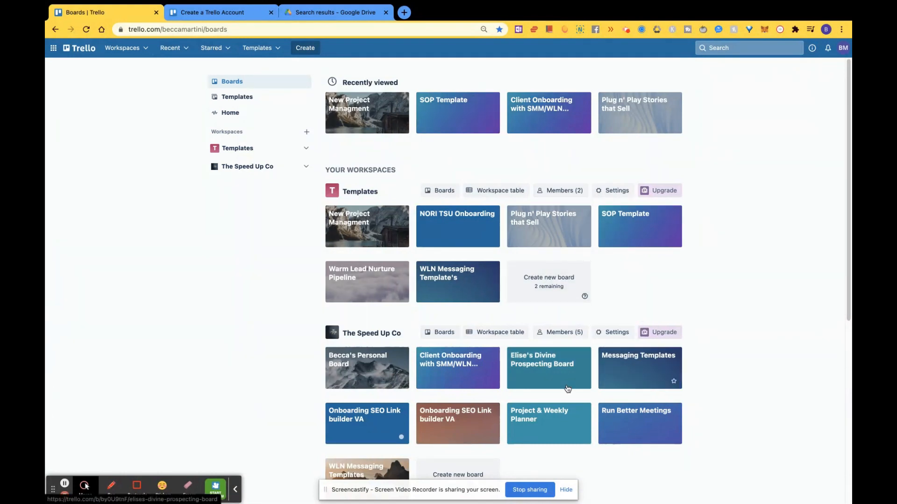
Open the Project & Weekly Planner board and review the checklists on the Week 1 Tasks card in Course Creation Planning
{"action": "left_click", "coordinate": [545, 416]}
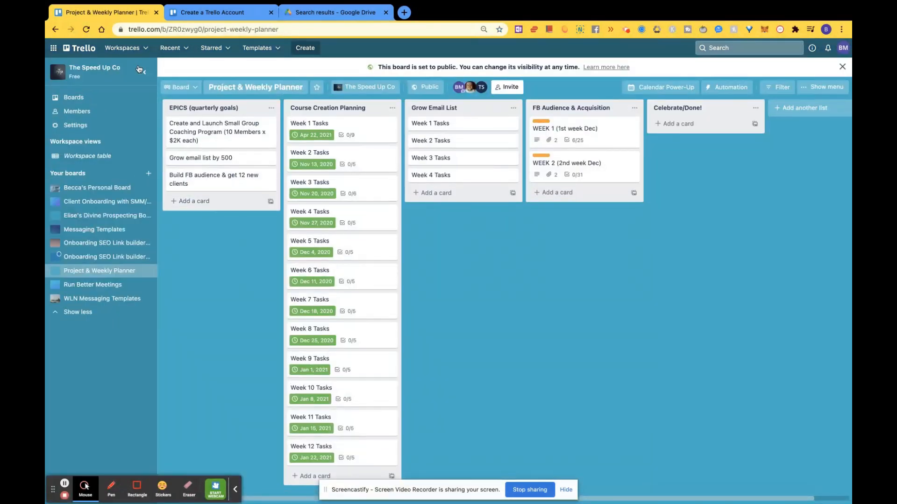
{"action": "left_click", "coordinate": [144, 73]}
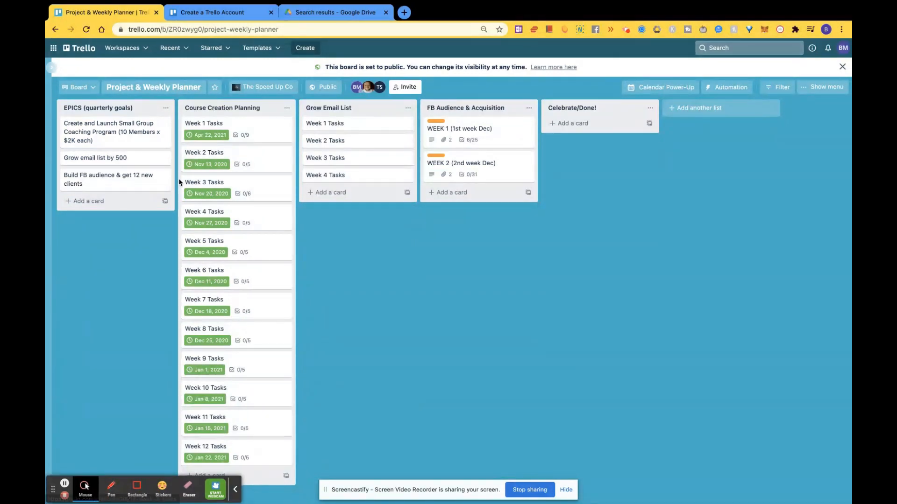
{"action": "left_click", "coordinate": [239, 133]}
{"action": "scroll", "coordinate": [390, 287], "scroll_direction": "down", "scroll_amount": 1}
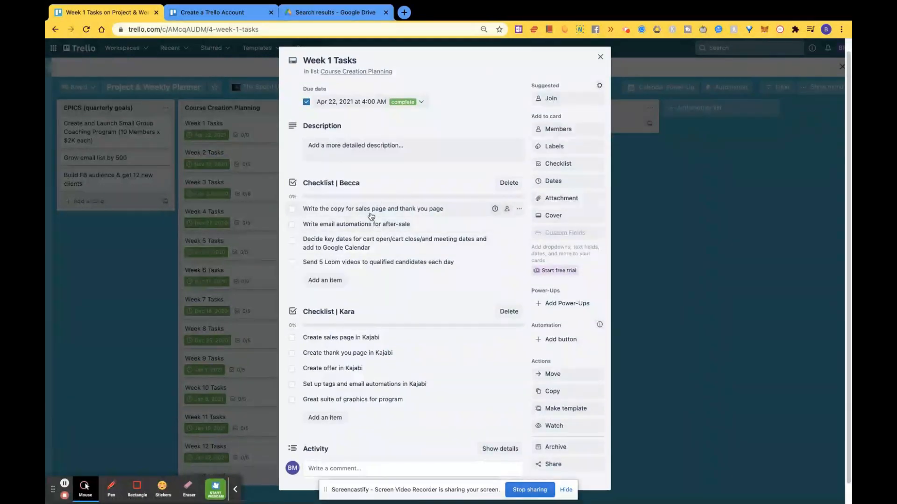
{"action": "scroll", "coordinate": [428, 263], "scroll_direction": "down", "scroll_amount": 1}
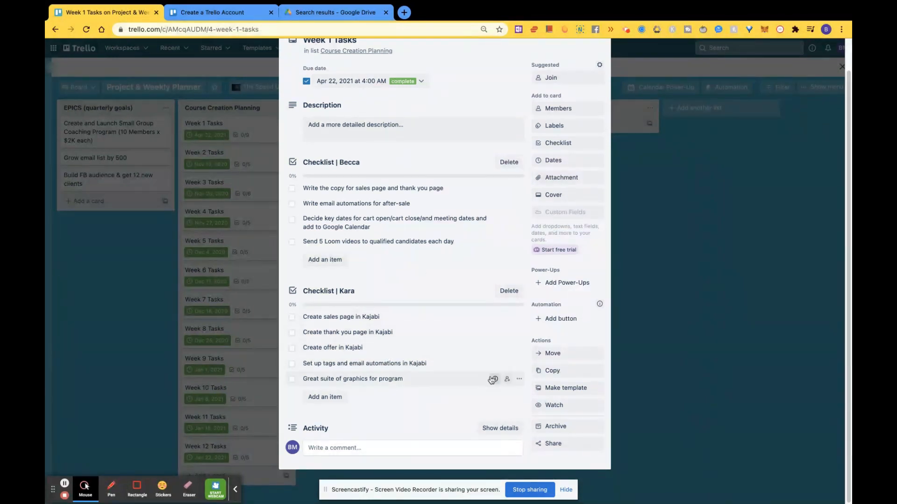
{"action": "scroll", "coordinate": [484, 342], "scroll_direction": "up", "scroll_amount": 2}
{"action": "left_click", "coordinate": [599, 68]}
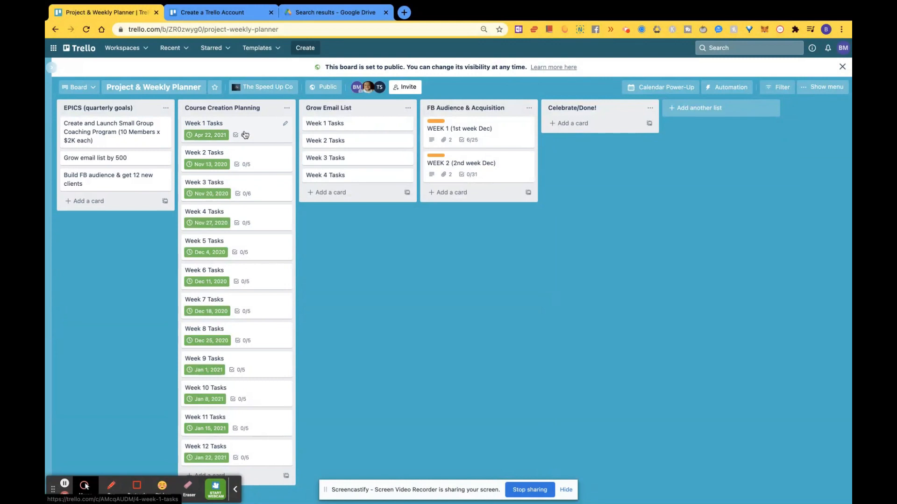
Move the Week 1 Tasks card to Celebrate/Done! and back to the Course Creation Planning list
{"action": "left_click_drag", "start_coordinate": [273, 134], "coordinate": [600, 134]}
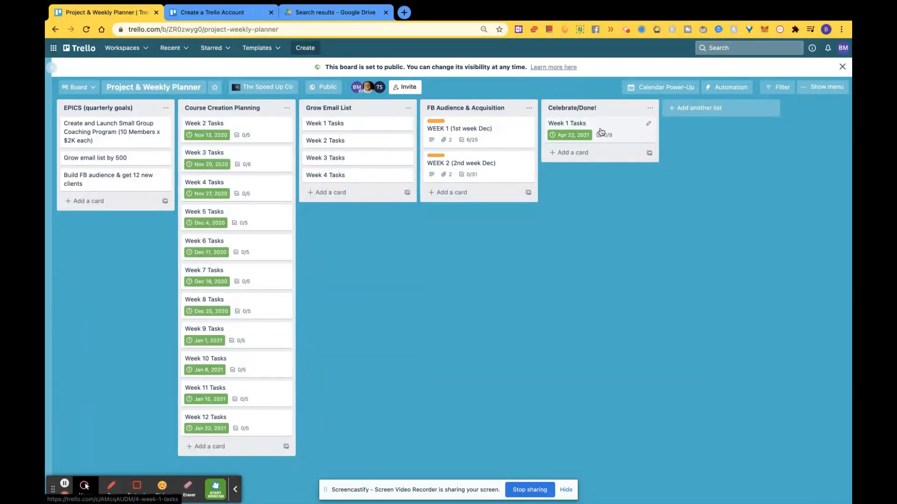
{"action": "left_click_drag", "start_coordinate": [294, 133], "coordinate": [240, 133]}
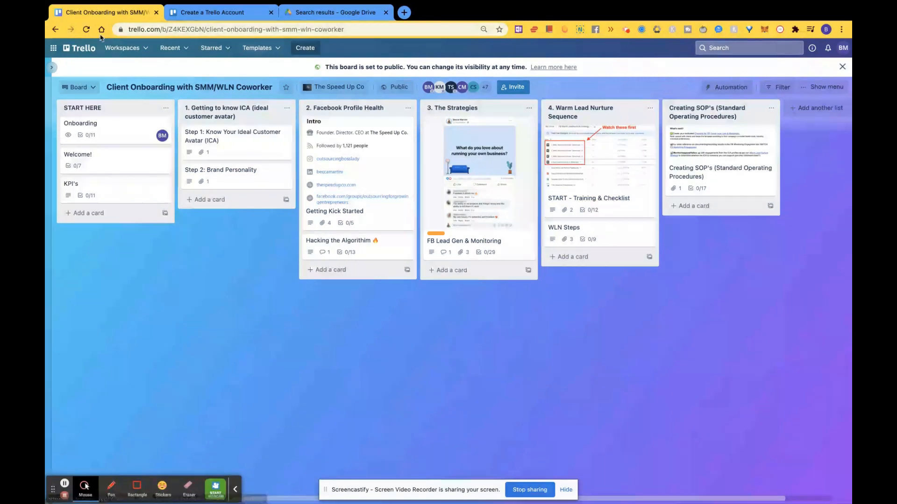
Open the Messaging Templates board from the boards overview, look over its lists and go back
{"action": "left_click", "coordinate": [71, 51]}
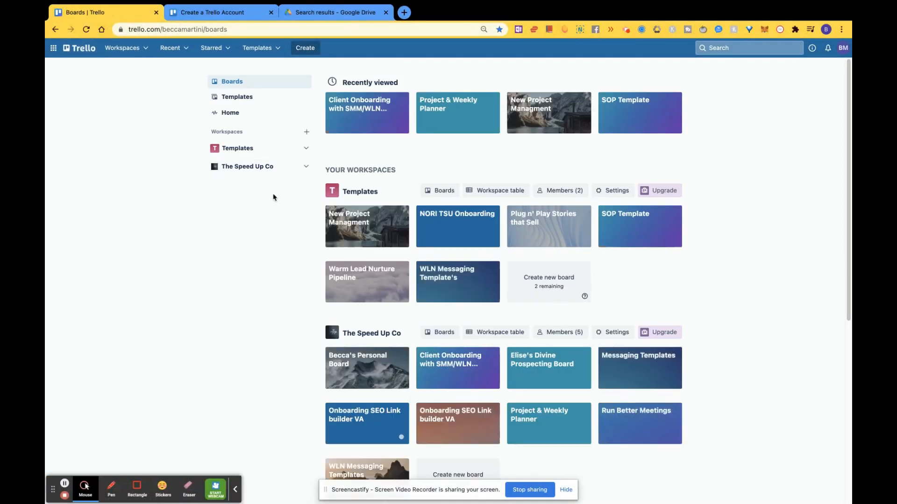
{"action": "left_click", "coordinate": [640, 363]}
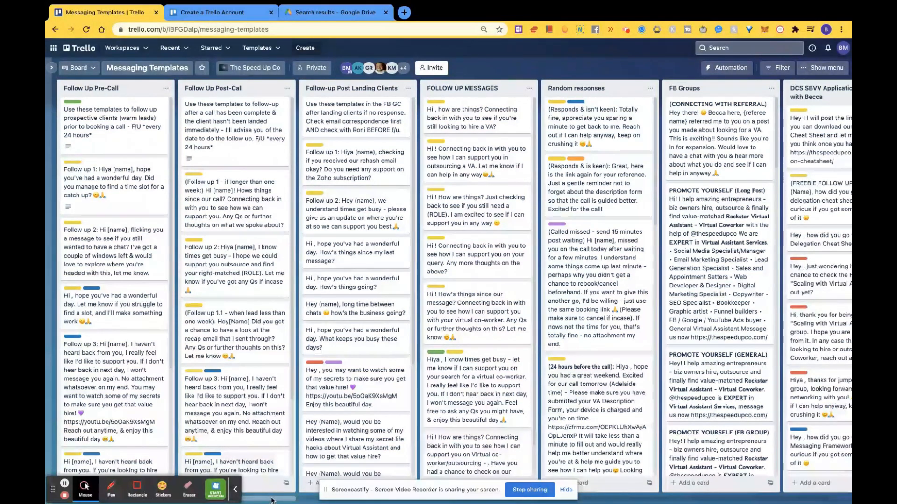
{"action": "mouse_move", "coordinate": [271, 500]}
{"action": "left_mouse_down"}
{"action": "mouse_move", "coordinate": [456, 496]}
{"action": "mouse_move", "coordinate": [270, 500]}
{"action": "left_mouse_up"}
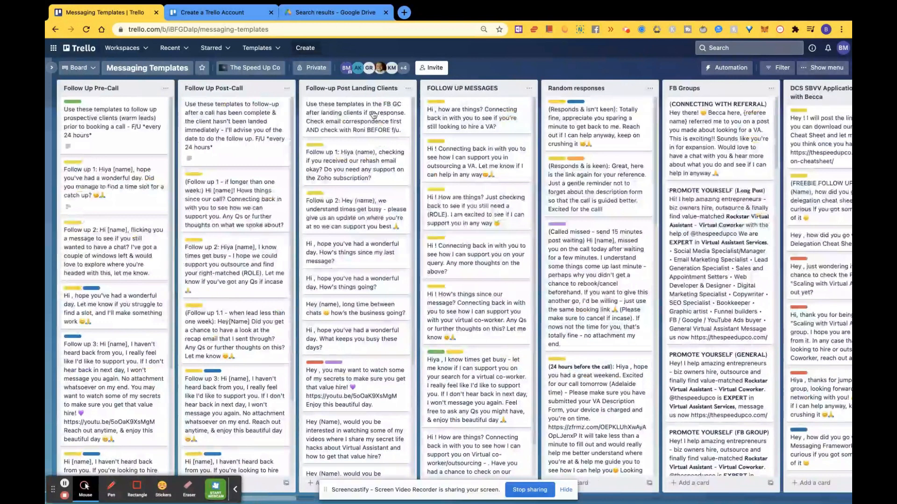
{"action": "left_click_drag", "start_coordinate": [274, 501], "coordinate": [220, 499]}
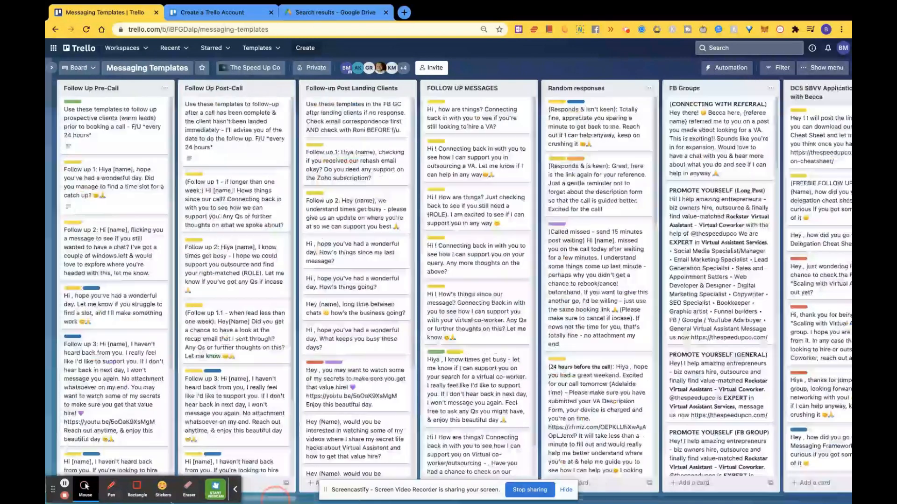
{"action": "left_click", "coordinate": [54, 29]}
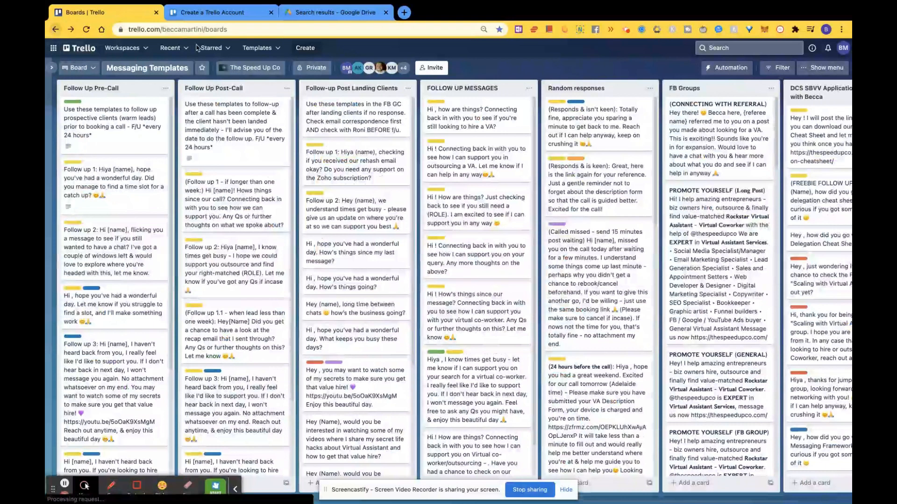